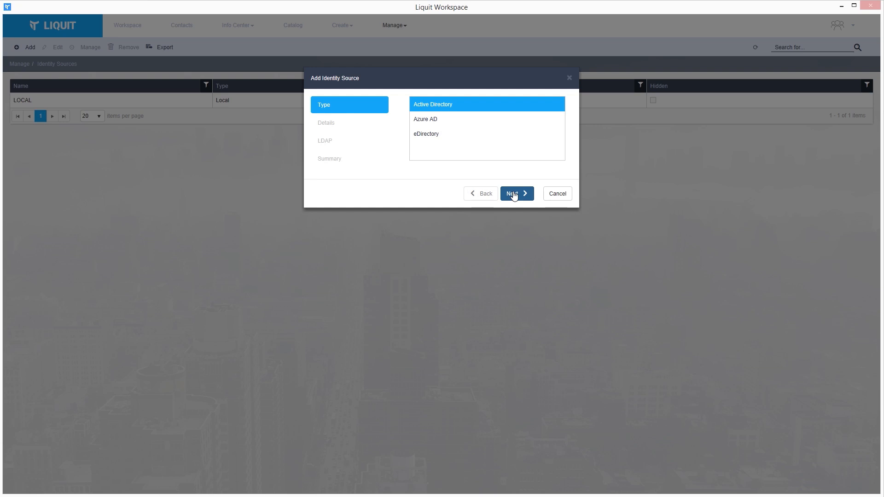
Name the new Active Directory identity source LIQUITDIR and mark it enabled.
click(514, 195)
click(496, 98)
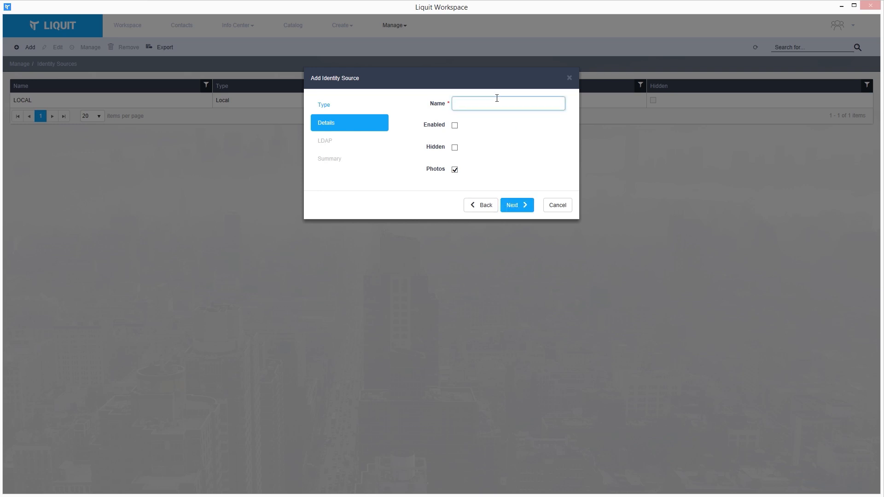
text(LIQUITDIR)
click(454, 125)
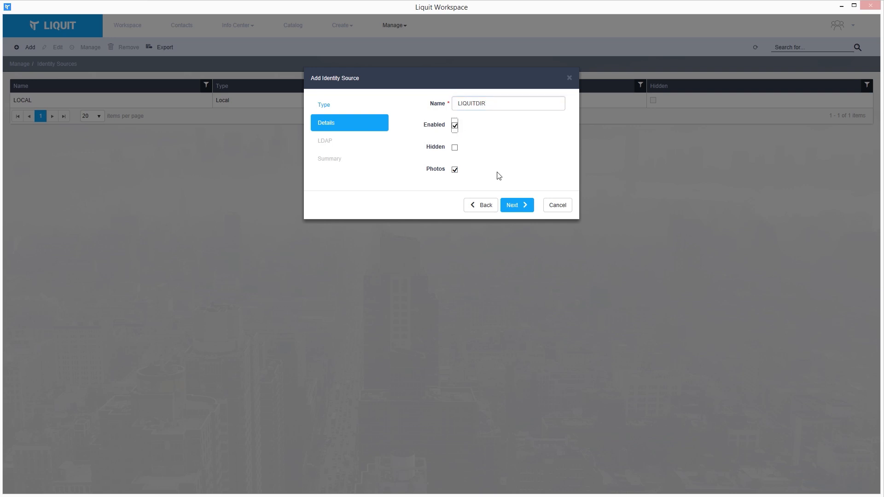
click(521, 206)
Enter the LDAP service account username and password, then create the identity source.
click(500, 102)
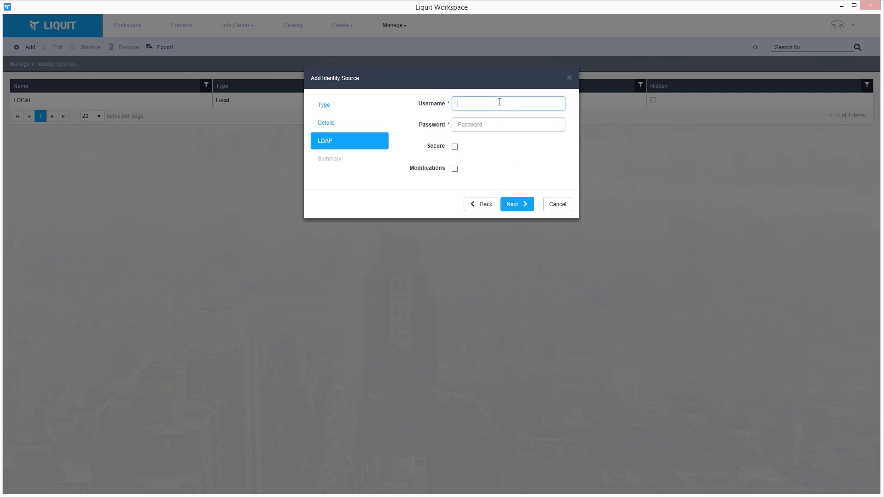
text(sa-liquit)
key(Tab)
text(••••)
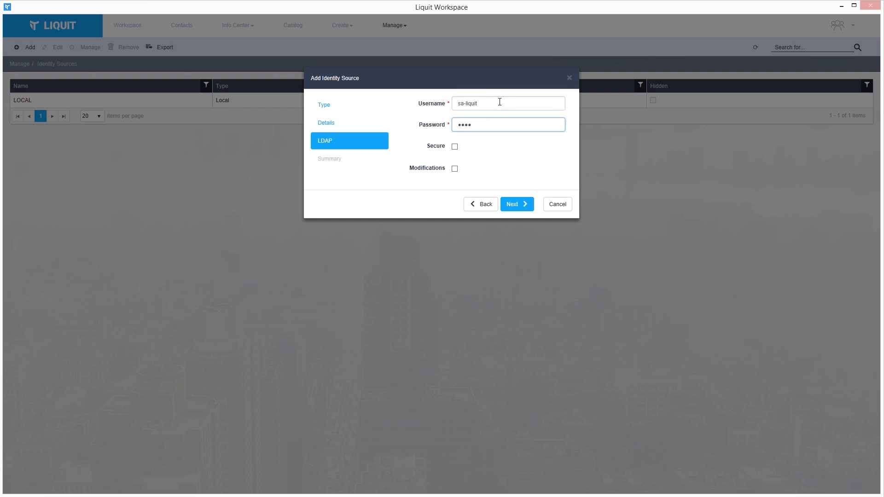
click(514, 204)
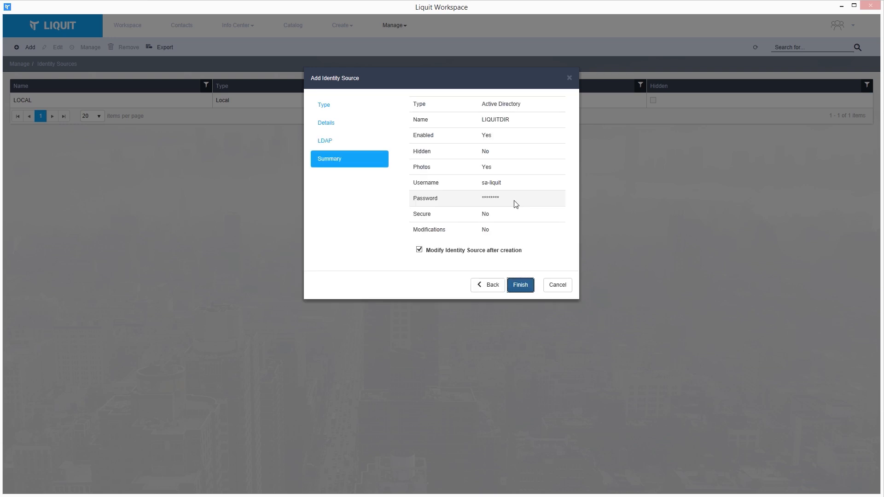
click(520, 285)
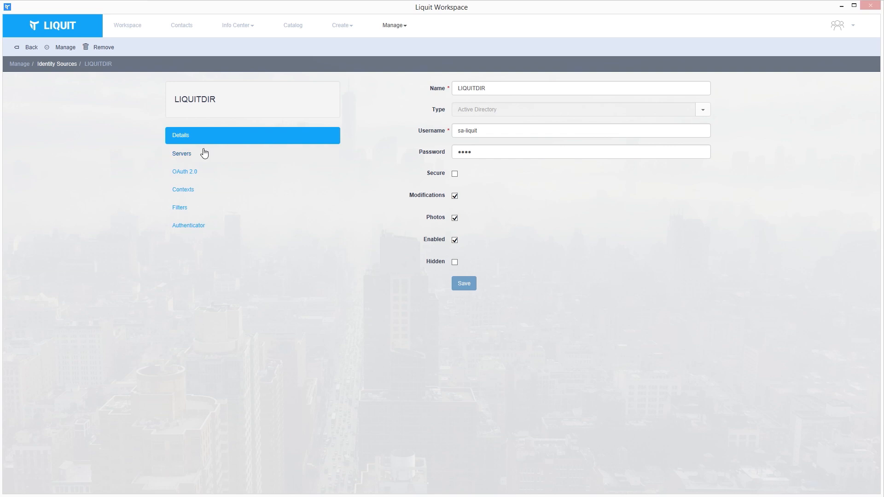
Add directory server LIQUITDIR at address 10.64.4.60, keeping the default port 389.
click(204, 153)
click(379, 89)
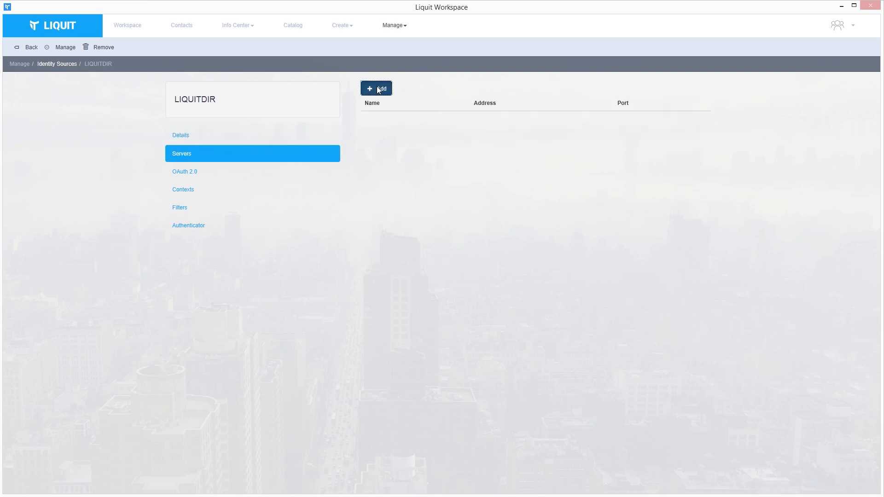
click(431, 105)
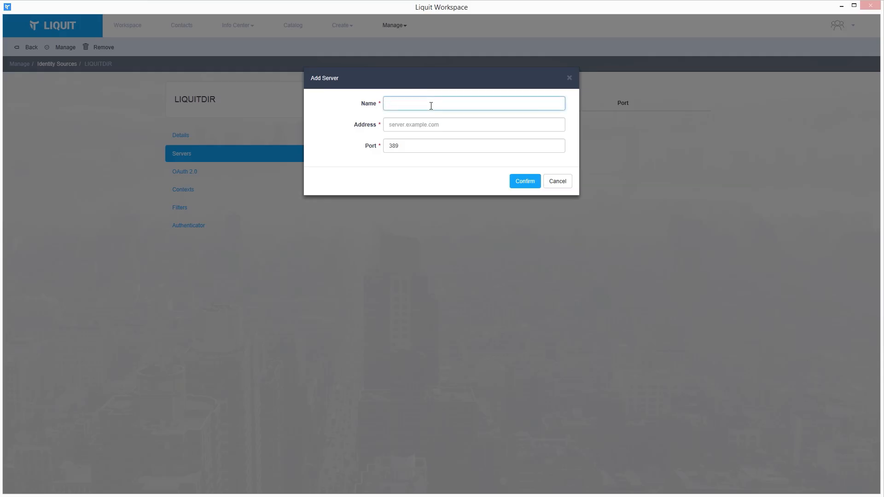
text(LIQUITDIR)
key(Tab)
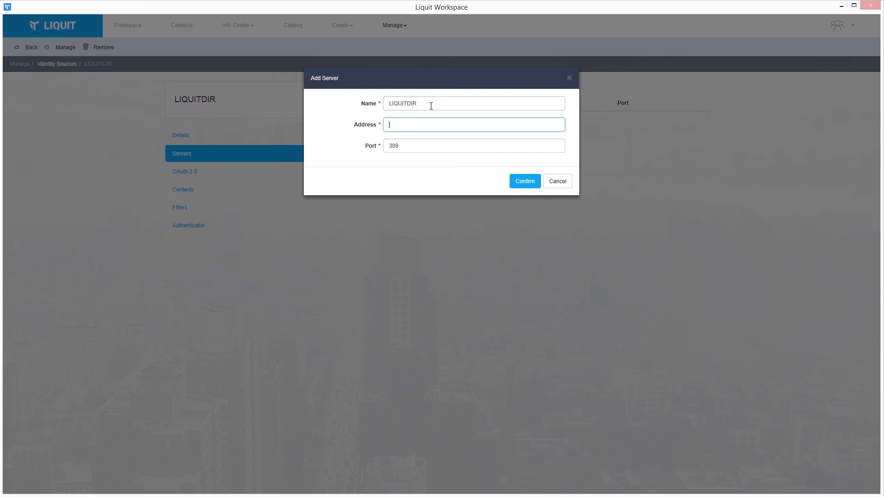
text(10.64.4.60)
click(521, 182)
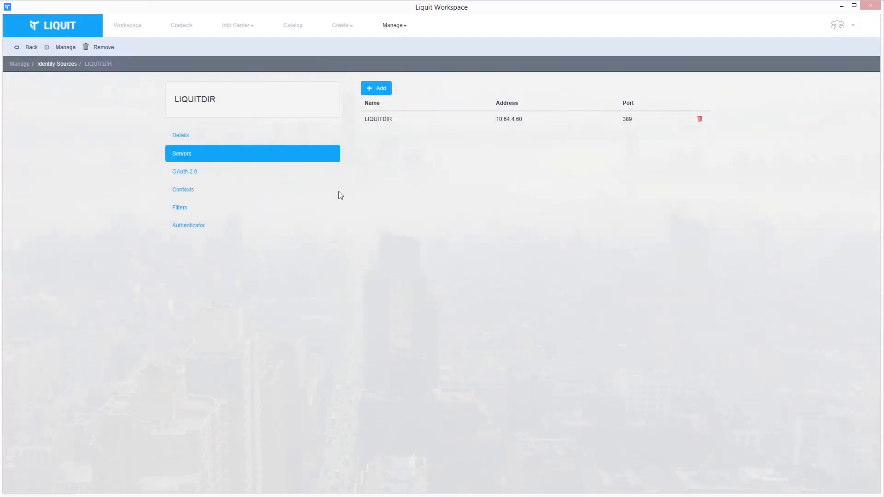
Add a context whose base is browsed to DC=directory,DC=liquit,DC=com.
click(226, 192)
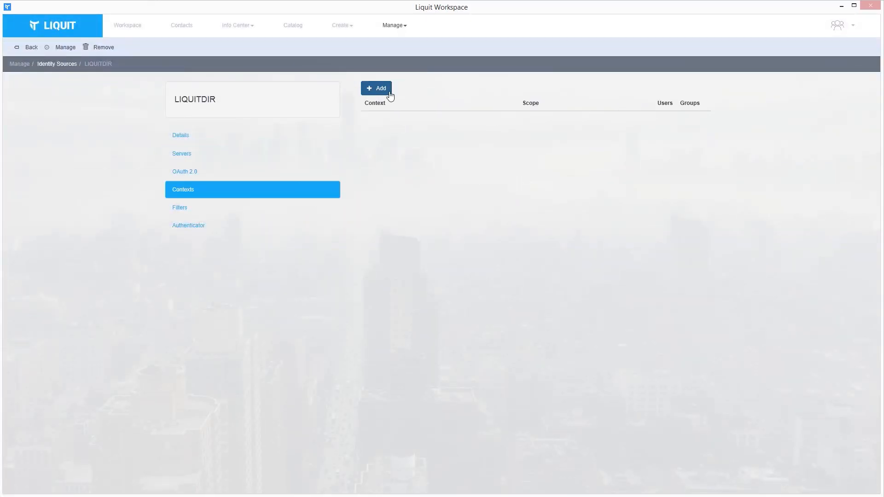
click(390, 93)
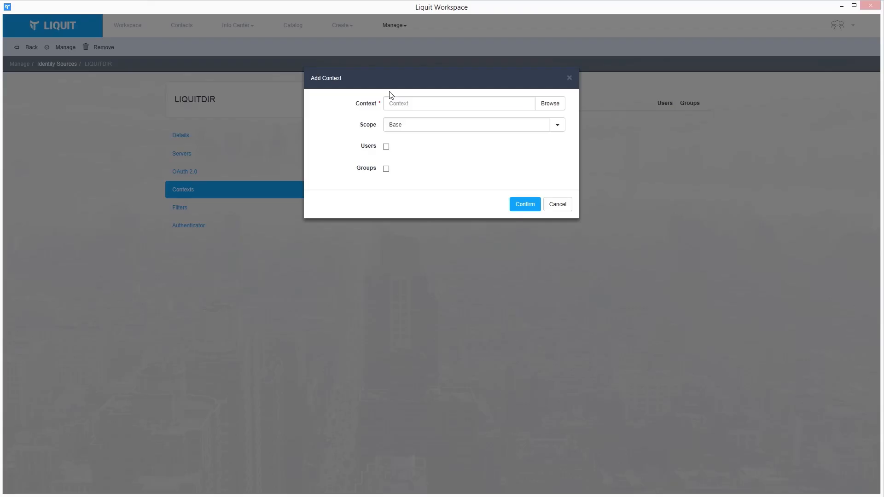
click(540, 110)
click(332, 103)
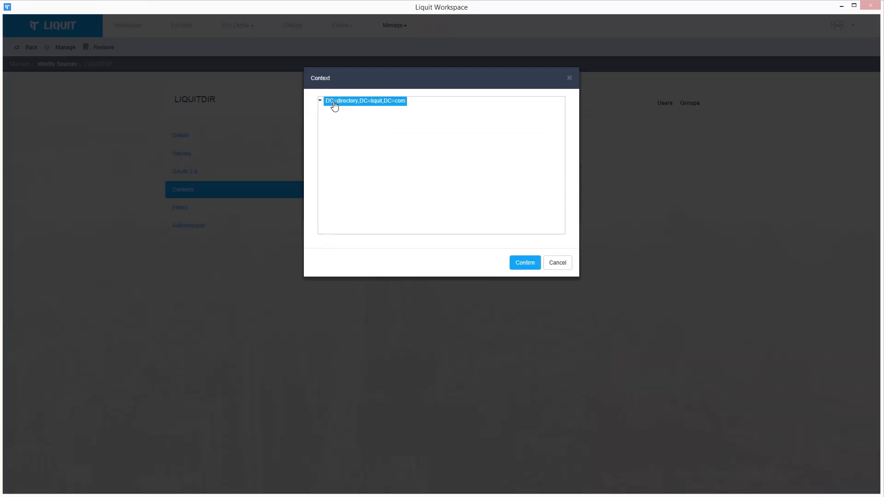
click(540, 265)
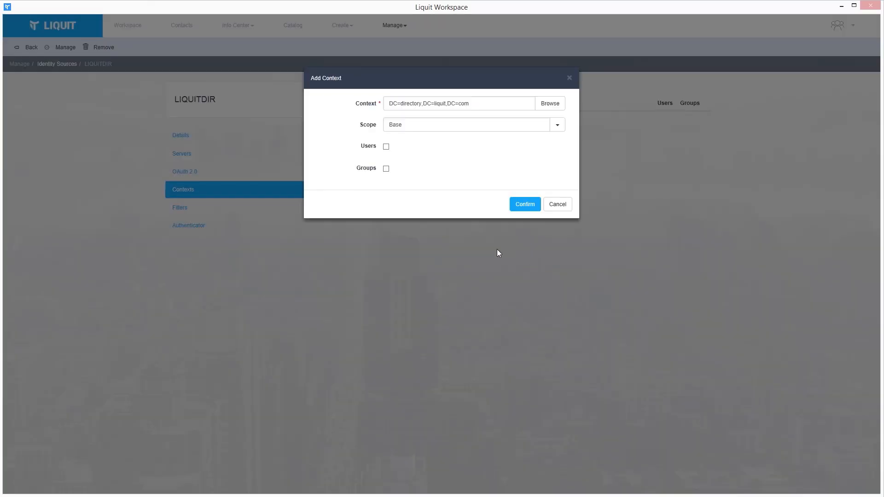
Set the context scope to Subtree, include users and groups, save, and return to Workspace.
click(463, 125)
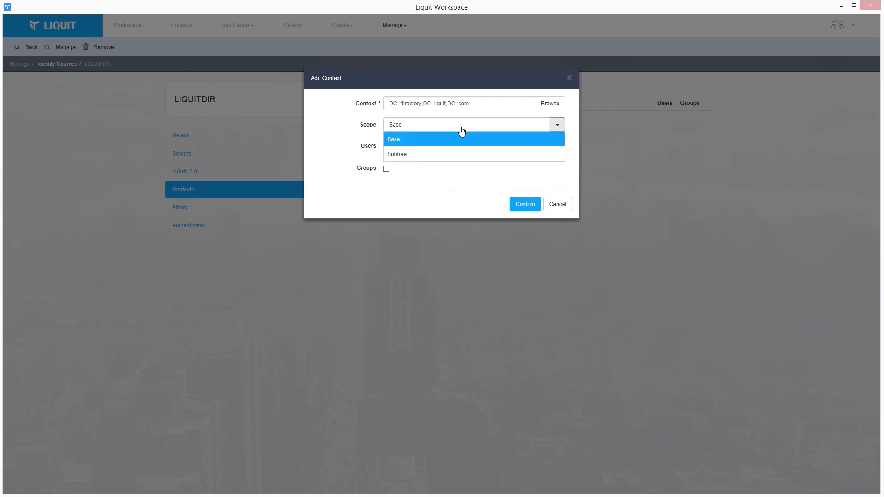
click(438, 155)
click(386, 147)
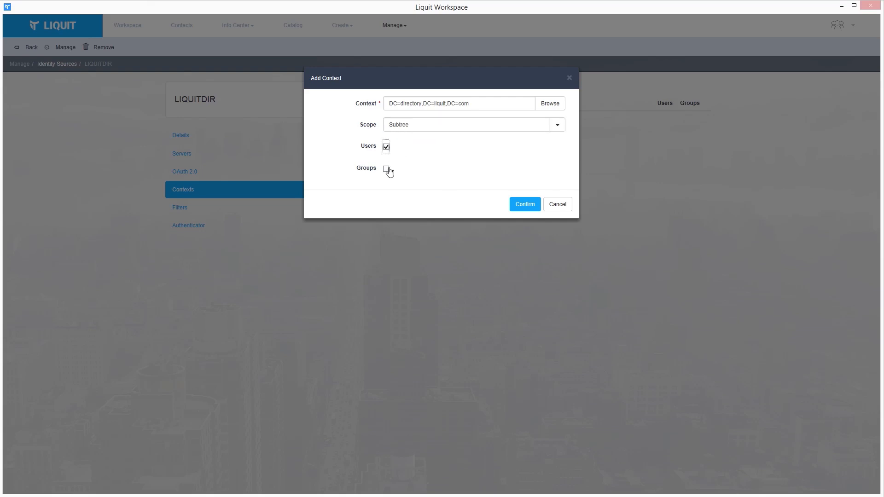
click(386, 169)
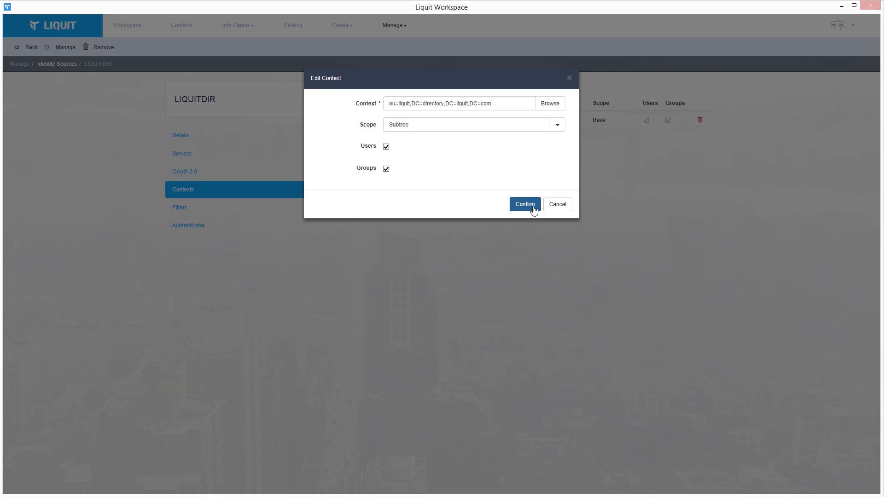
click(527, 205)
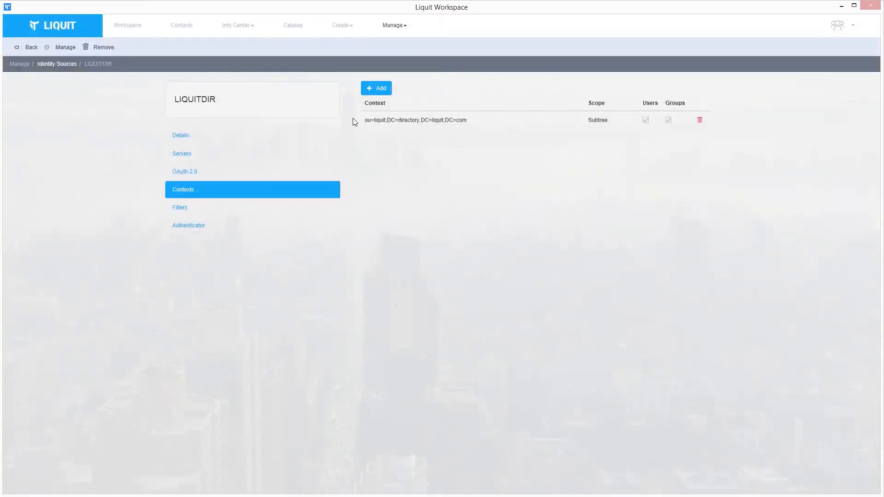
click(190, 29)
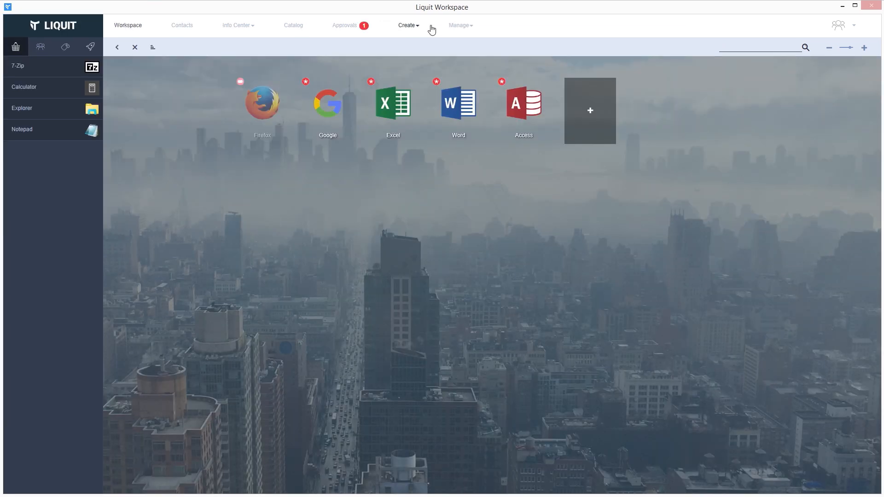
Add a permission giving the BU-Sales group the User role under Manage > Configuration.
click(458, 27)
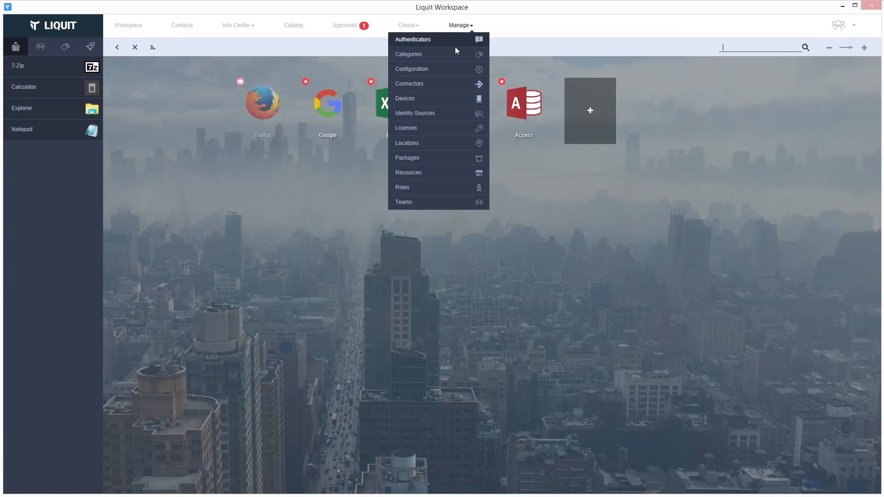
click(450, 69)
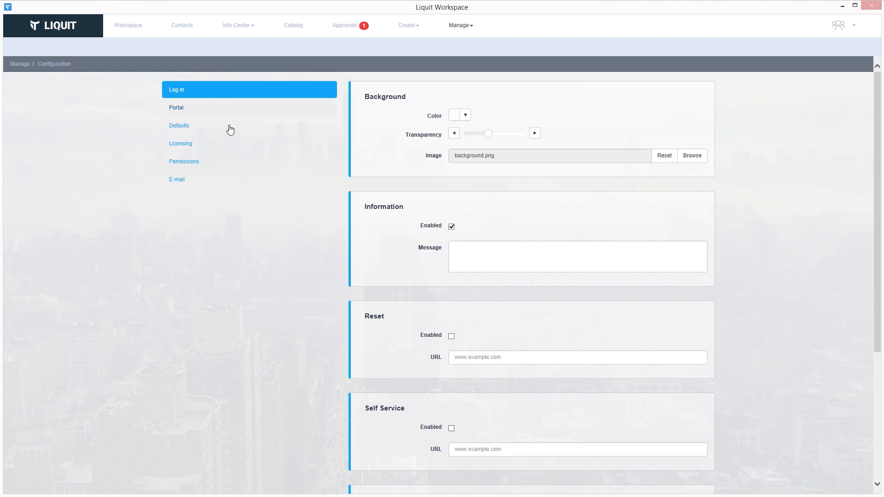
click(223, 162)
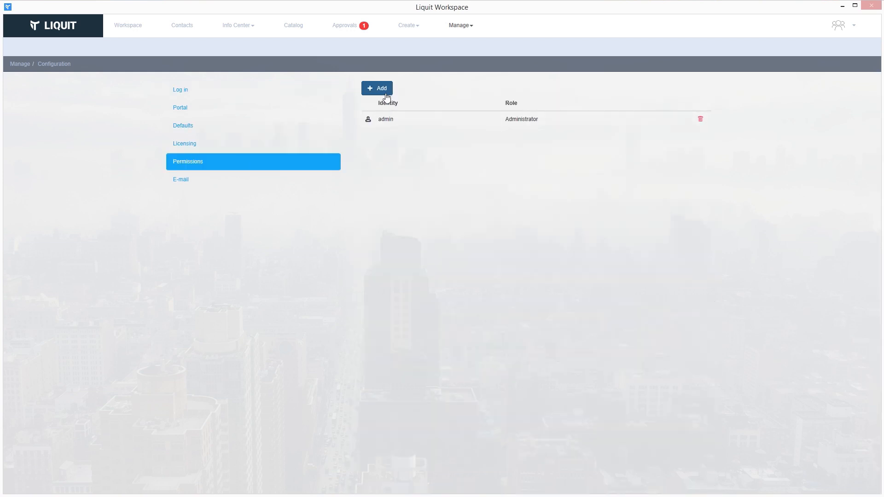
click(386, 91)
text(s)
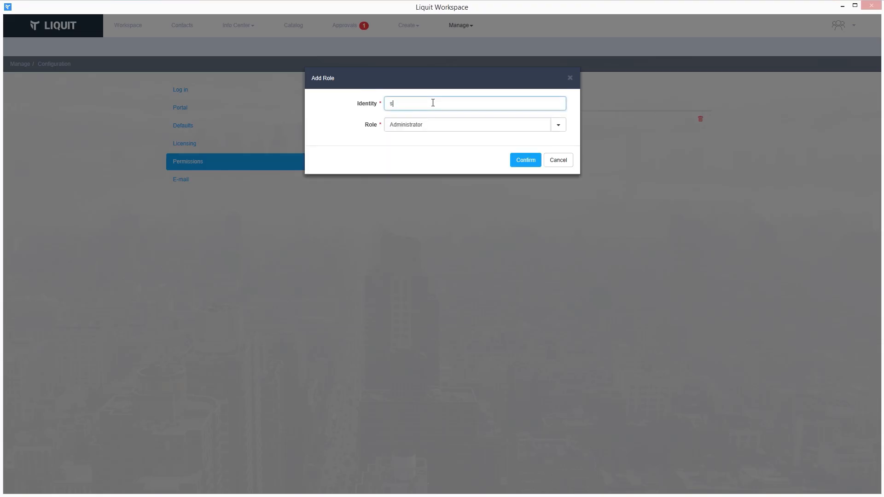
text(ales)
click(435, 115)
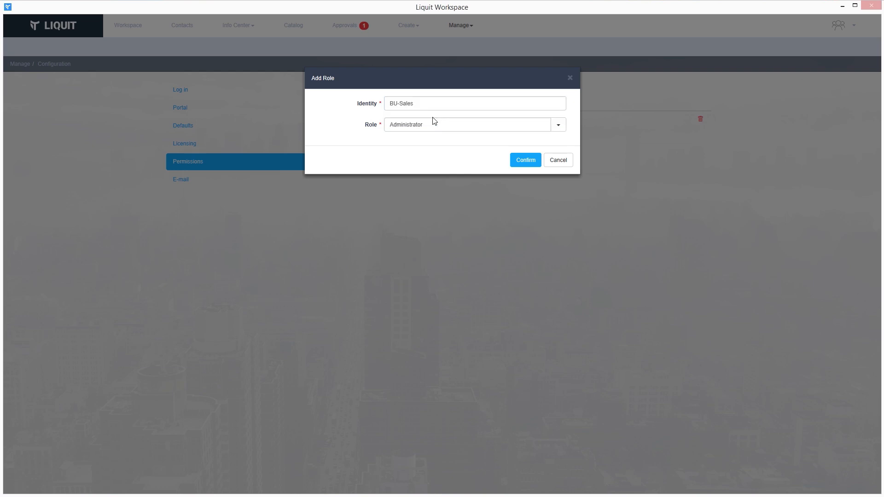
click(432, 124)
click(426, 168)
click(525, 160)
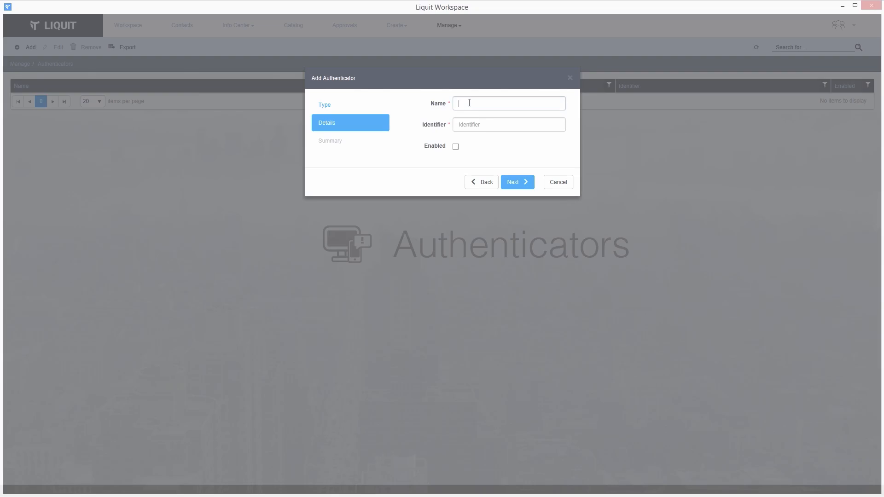
Create RADIUS authenticator SMS01 with identifier SMS, enabled, and view its servers.
text(SMS01)
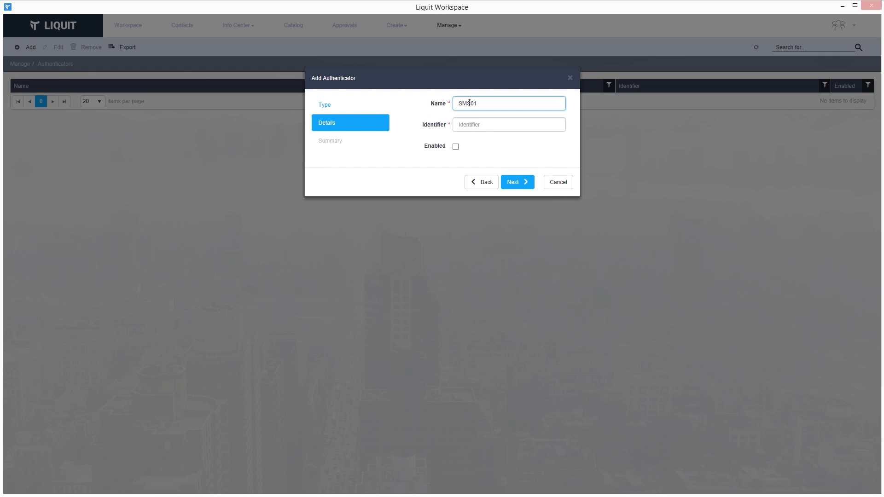
key(Tab)
text(SMS)
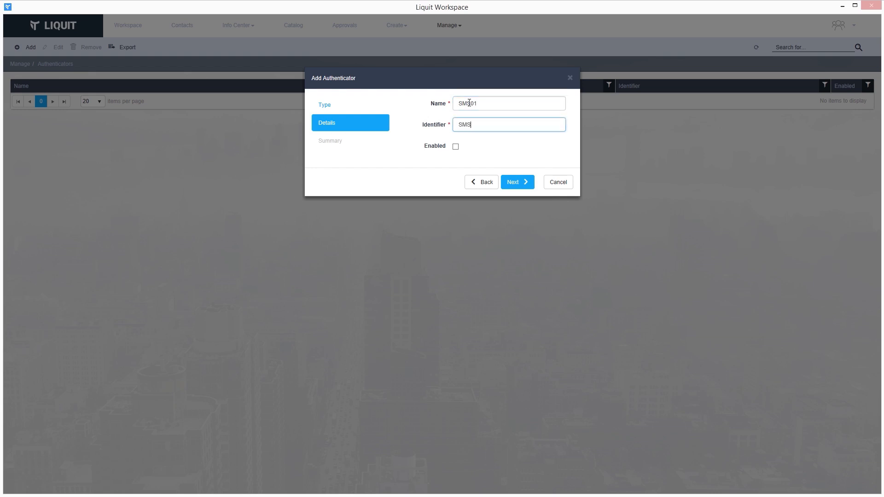
click(455, 147)
click(513, 183)
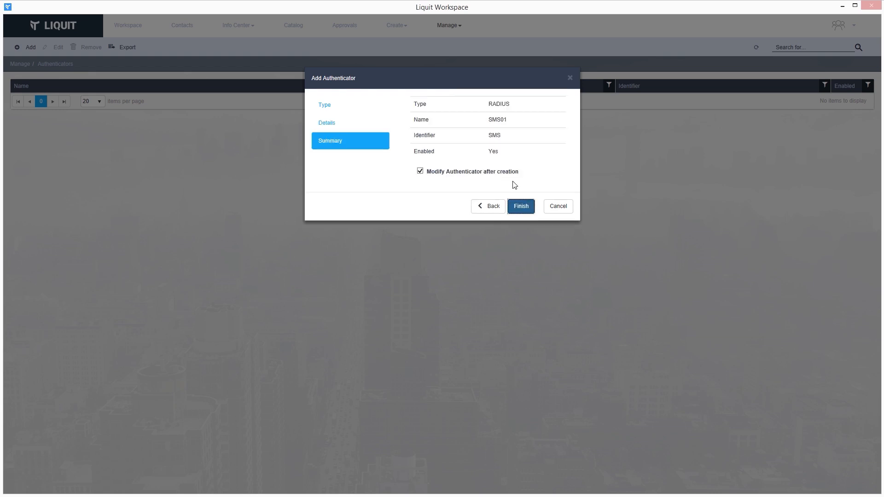
click(521, 207)
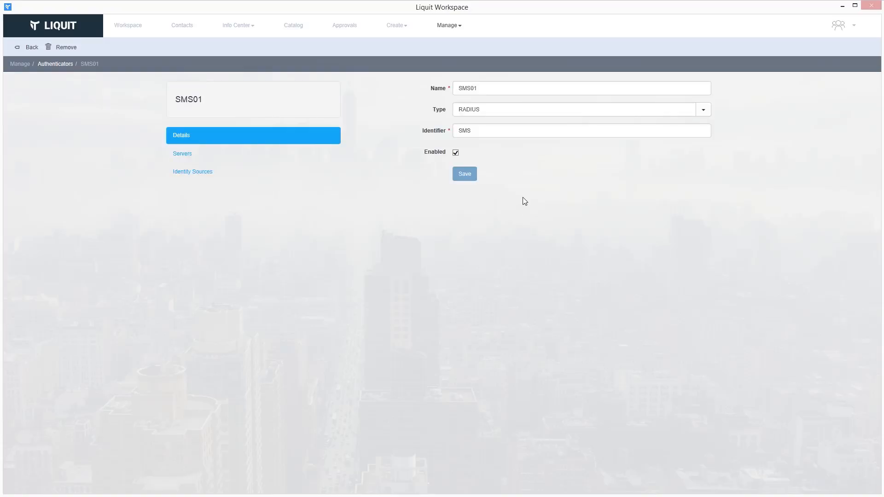
click(232, 153)
Add RADIUS server SMS01 at 10.64.4.10, port 1812, with its shared secret.
click(368, 92)
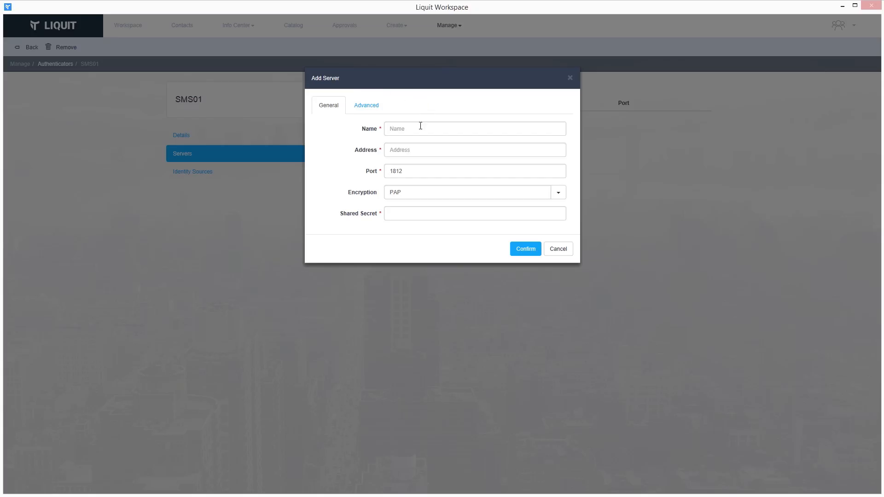
click(420, 126)
text(SMS01)
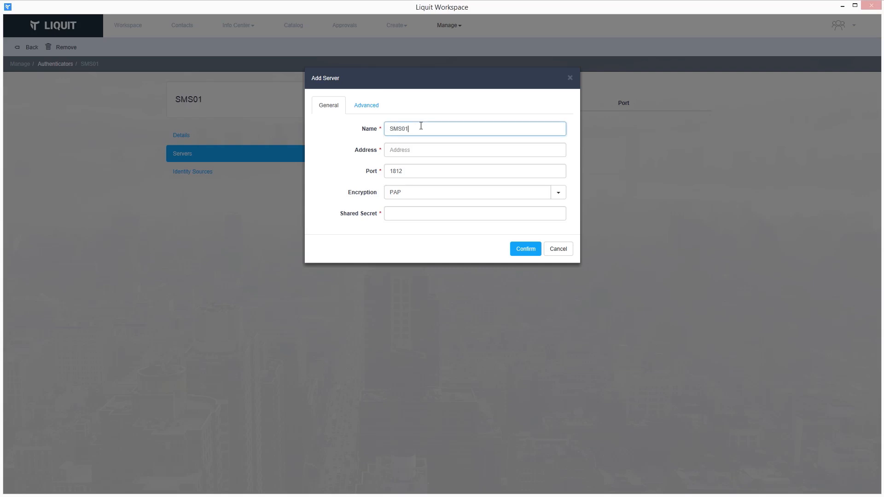
key(Tab)
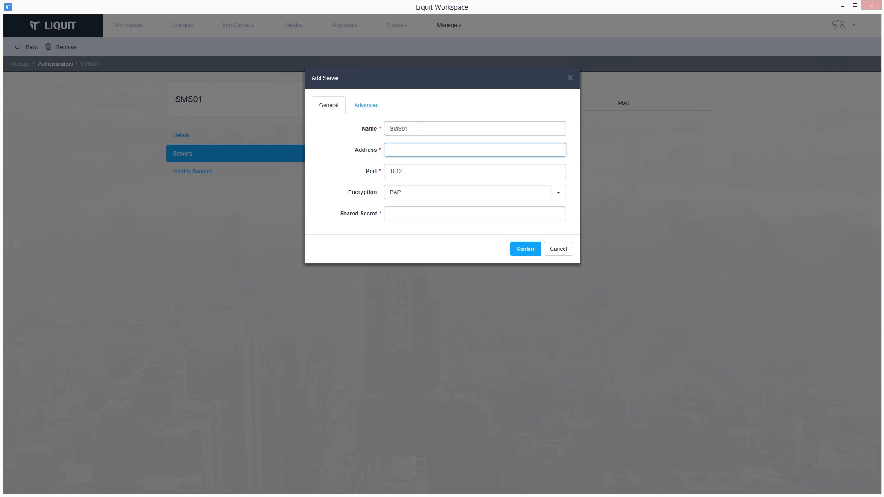
text(10.64.4.10)
key(Tab)
key(Tab)
key(Tab)
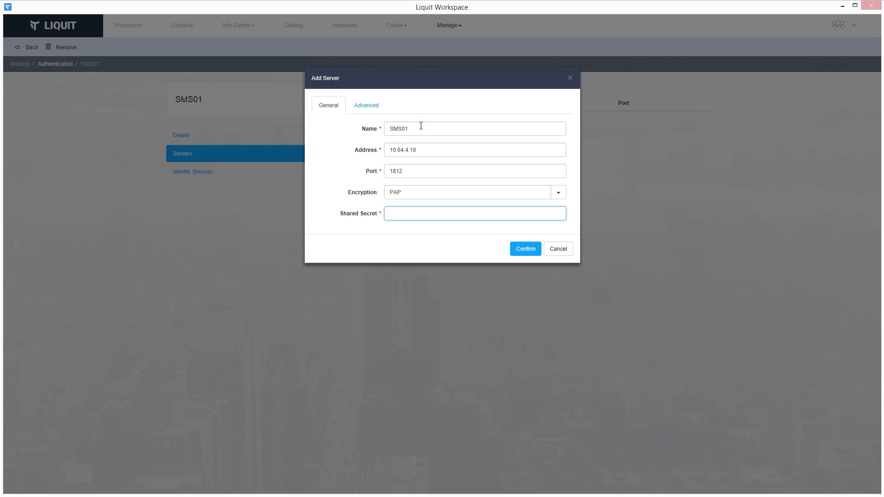
text(••)
click(360, 107)
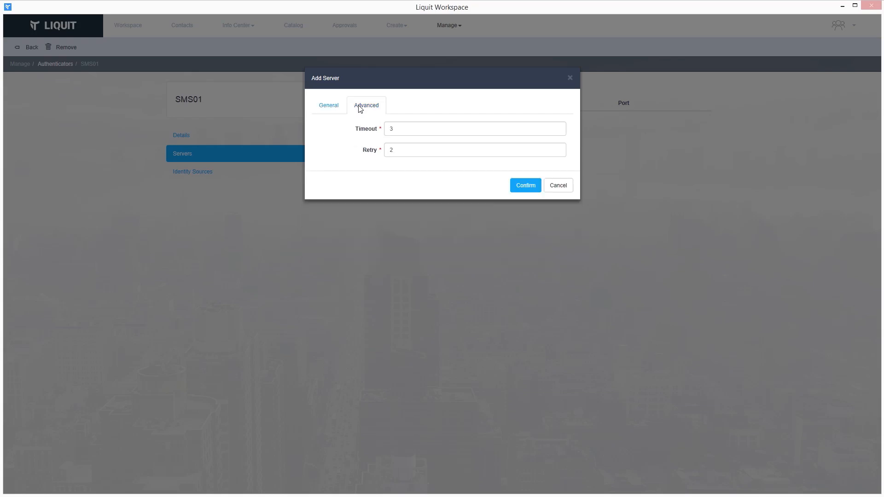
click(518, 189)
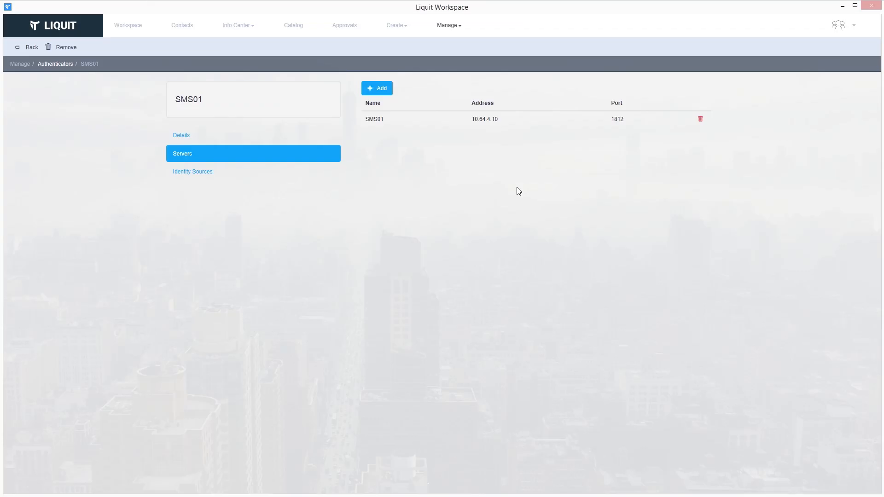
click(235, 170)
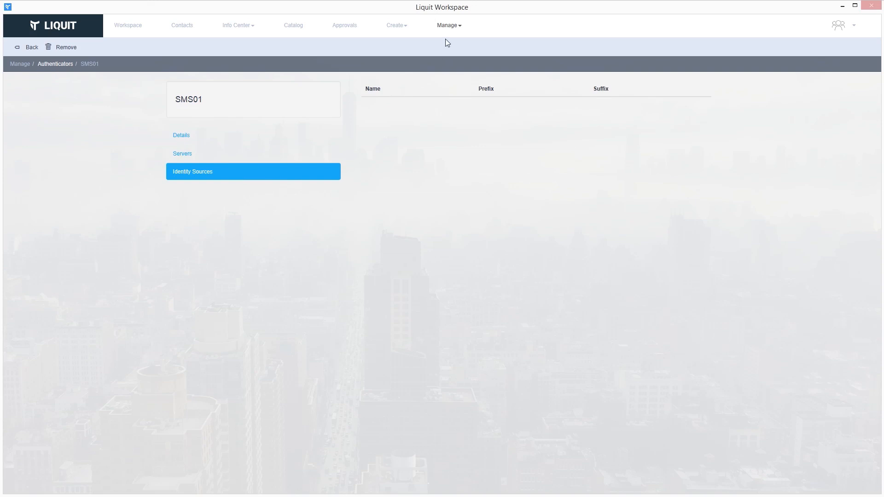
Enable the SMS01 authenticator in LIQUITDIR's Authenticator settings and save.
click(459, 28)
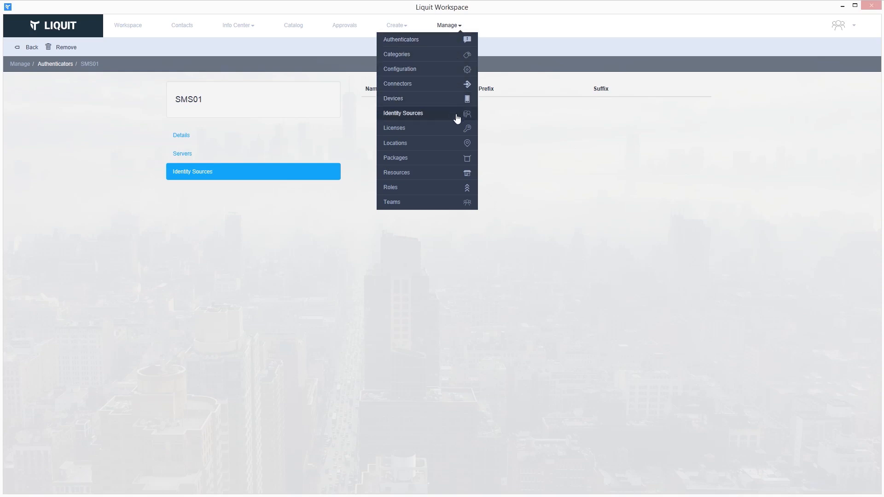
click(458, 115)
double_click(450, 104)
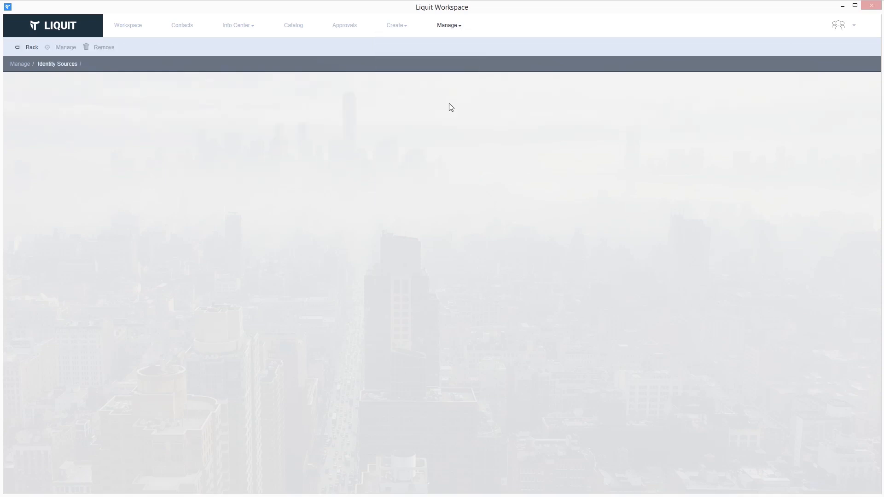
click(228, 223)
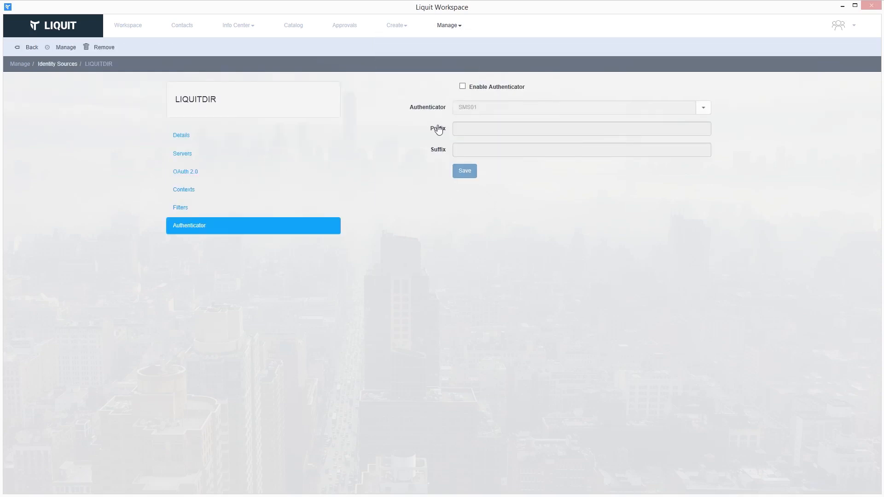
click(463, 88)
click(465, 173)
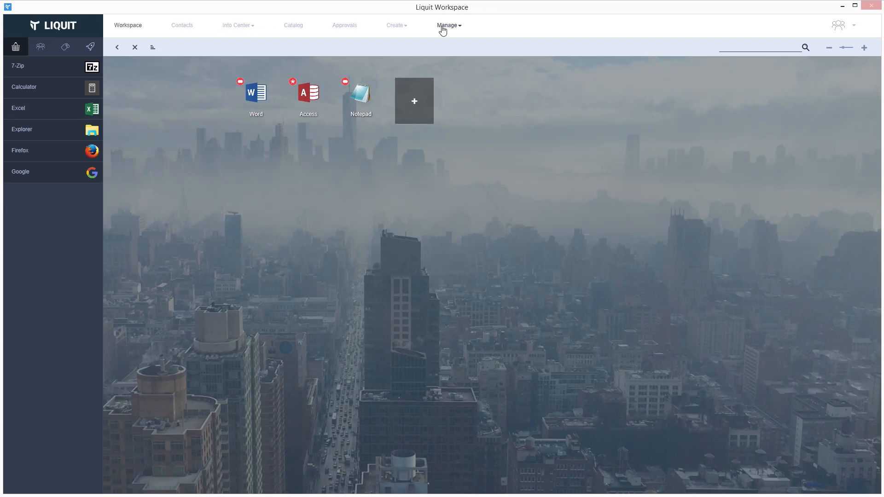
Add a location named Internal under Manage > Locations, marked Enabled.
click(451, 26)
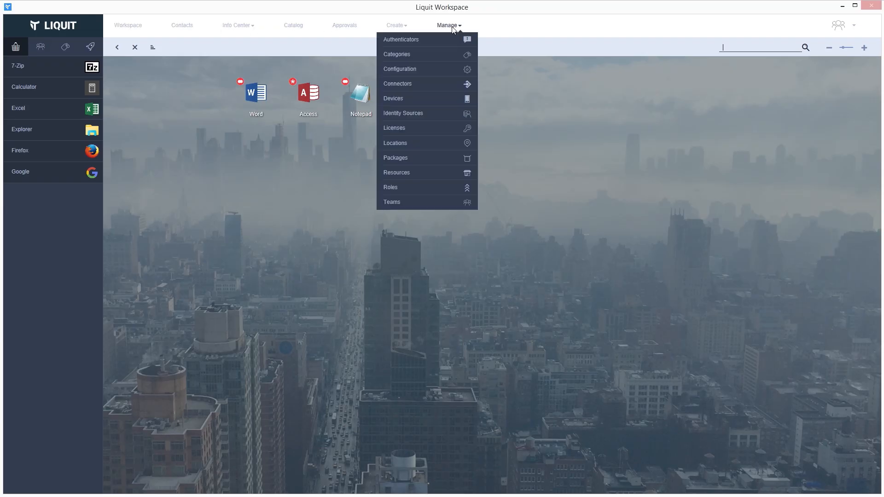
click(444, 144)
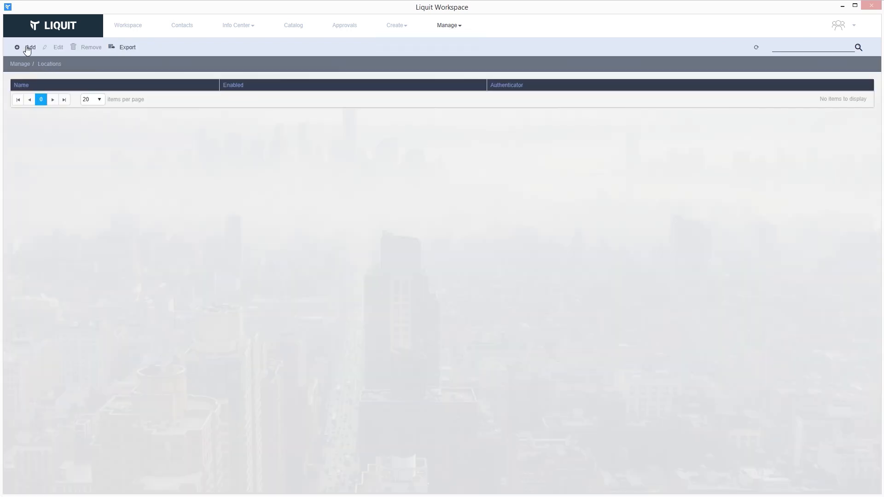
click(27, 48)
click(483, 105)
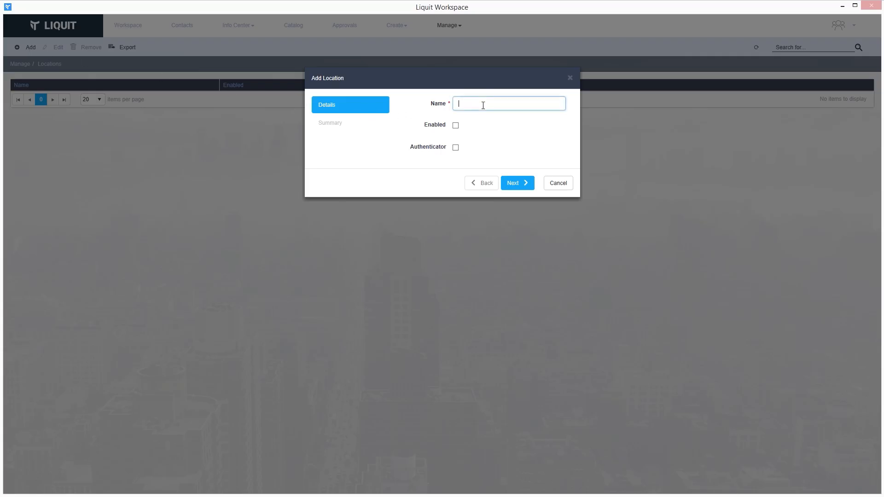
text(Internal)
click(456, 125)
click(513, 183)
click(517, 191)
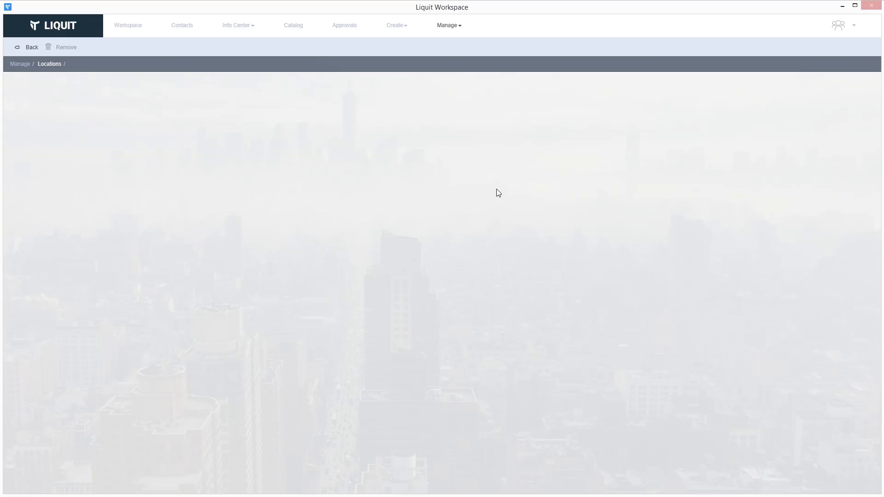
Give the Internal location a filter set with subnet filter 10.0.0.0 / 255.0.0.0.
click(223, 157)
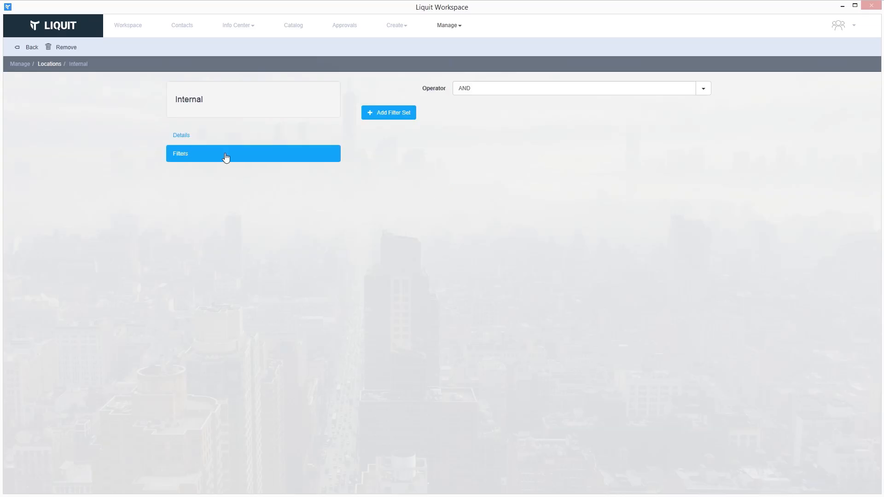
click(399, 115)
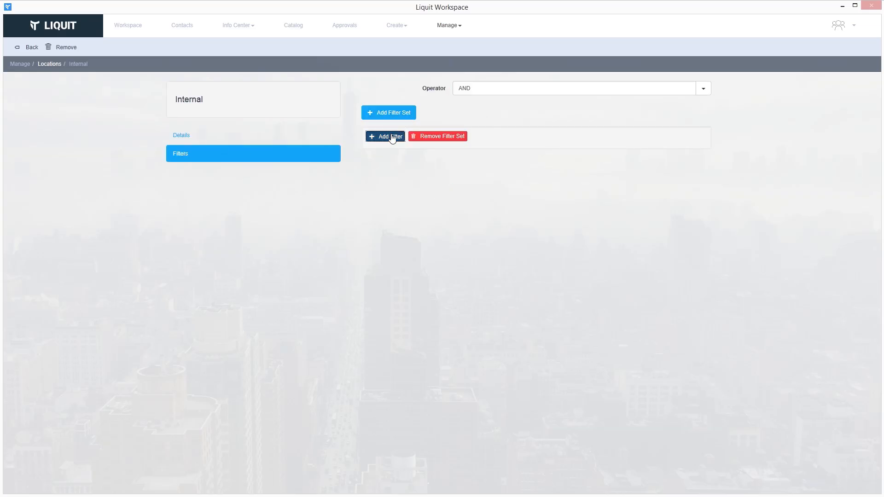
click(391, 137)
click(432, 120)
text(1)
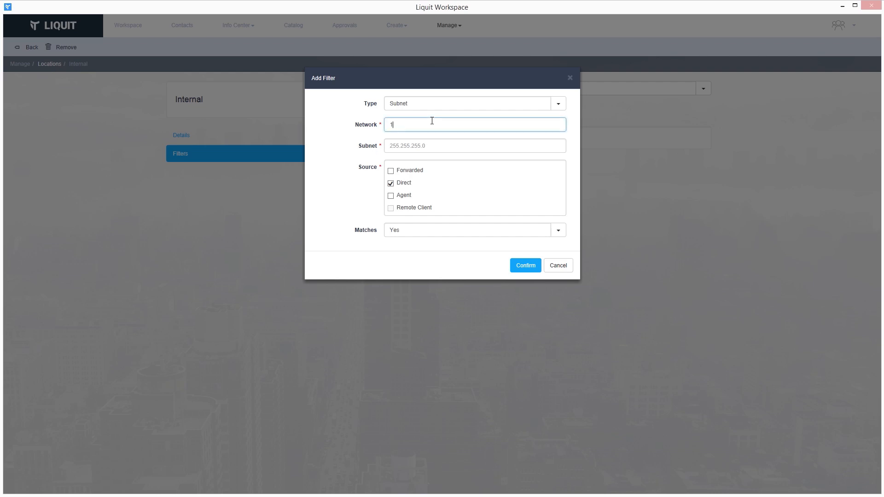
text(0.0.0.0)
click(427, 146)
text(255)
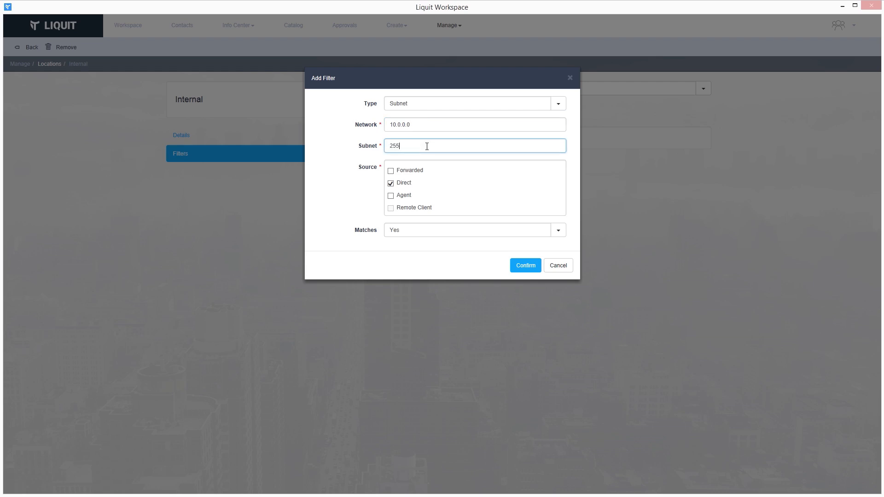
text(.0.0.0)
click(518, 265)
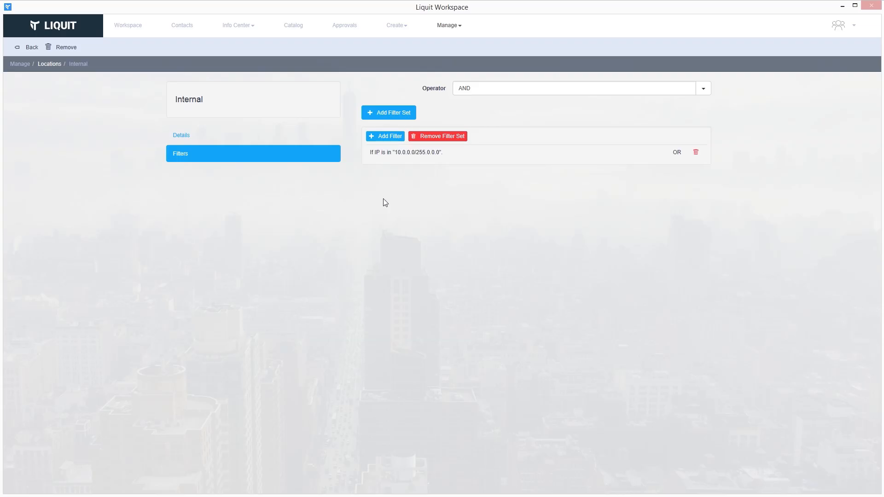
click(45, 64)
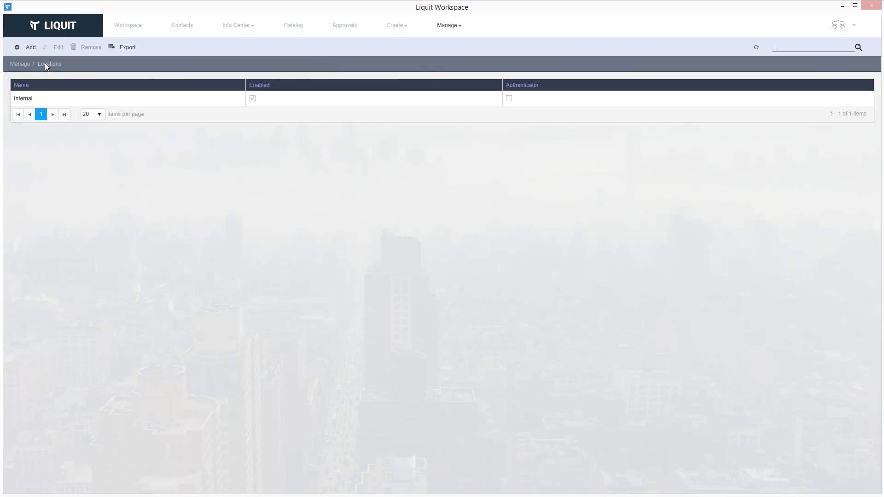
Add a location named External with both Enabled and Authenticator ticked.
click(31, 48)
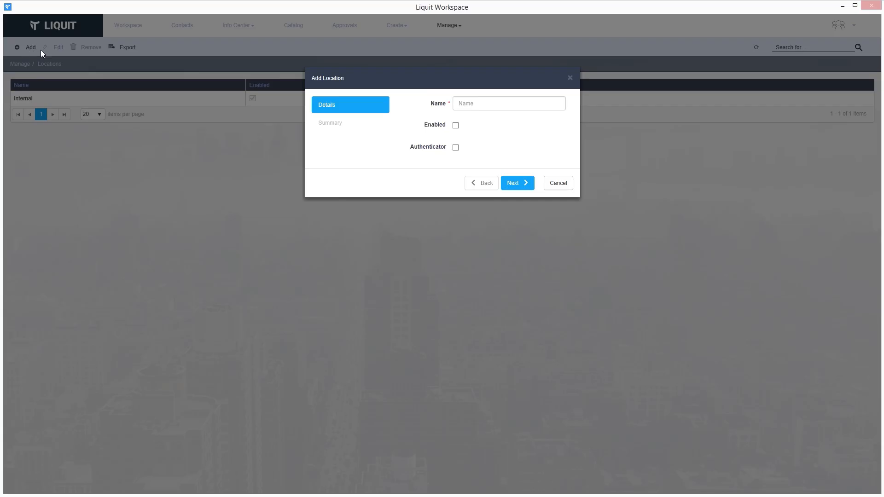
click(469, 106)
text(Ext)
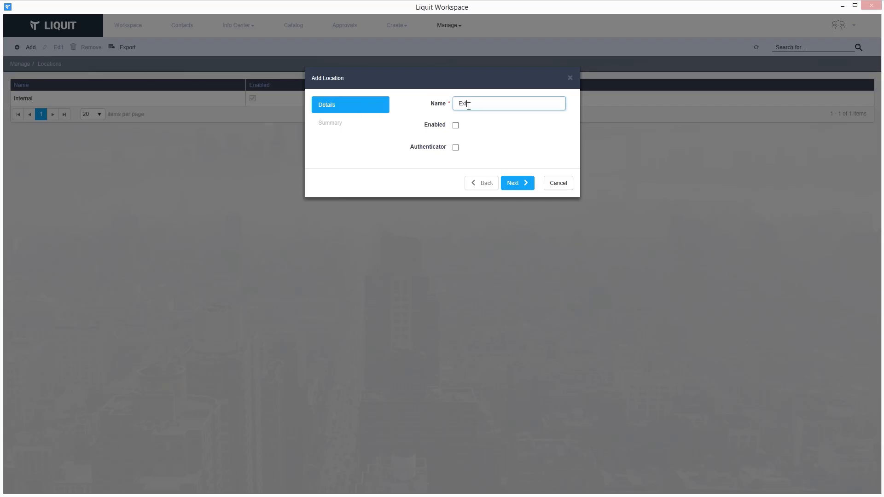
text(r)
text(rnal)
click(456, 125)
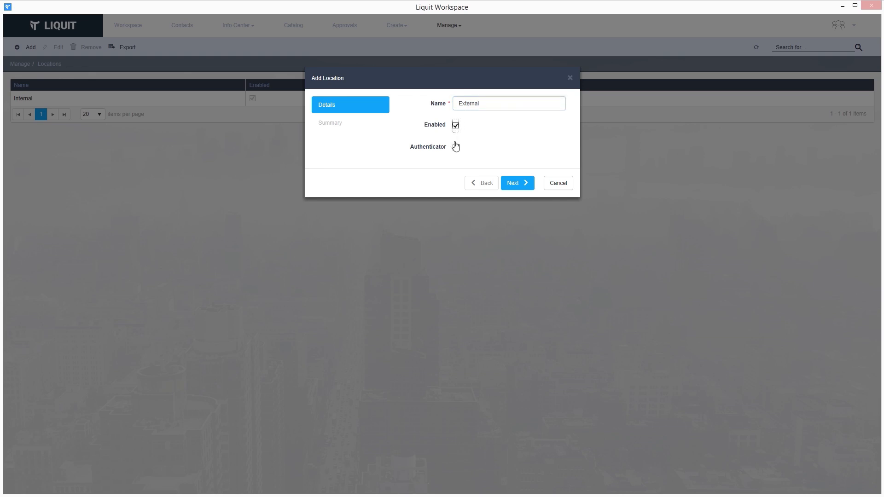
click(456, 148)
click(523, 185)
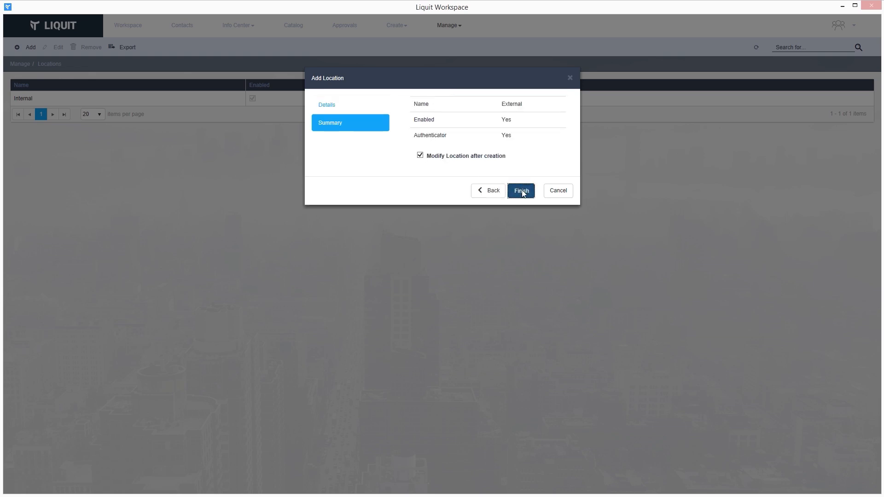
click(522, 189)
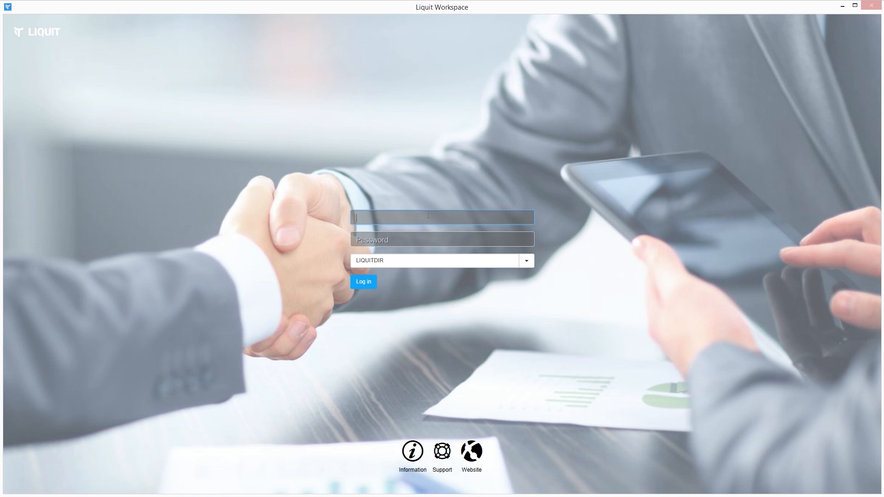
Sign in with the user's LIQUITDIR username and password, then enter the SMS verification code to reach the workspace.
key(Tab)
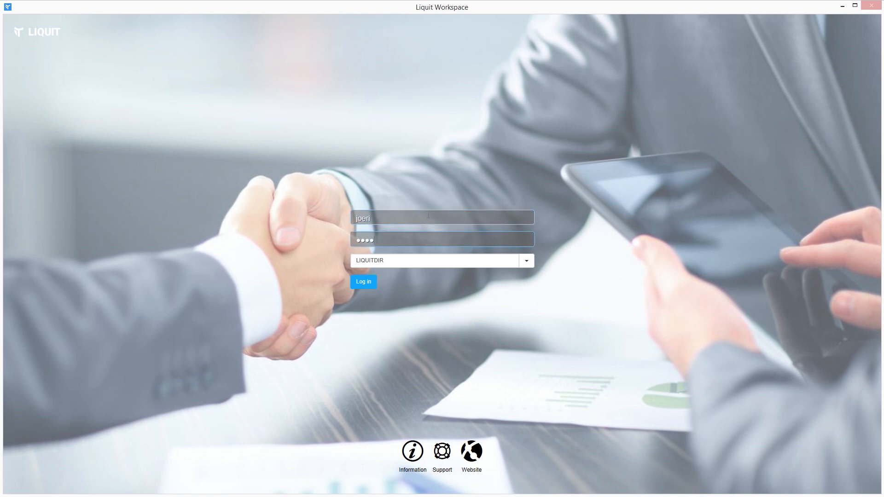
key(Return)
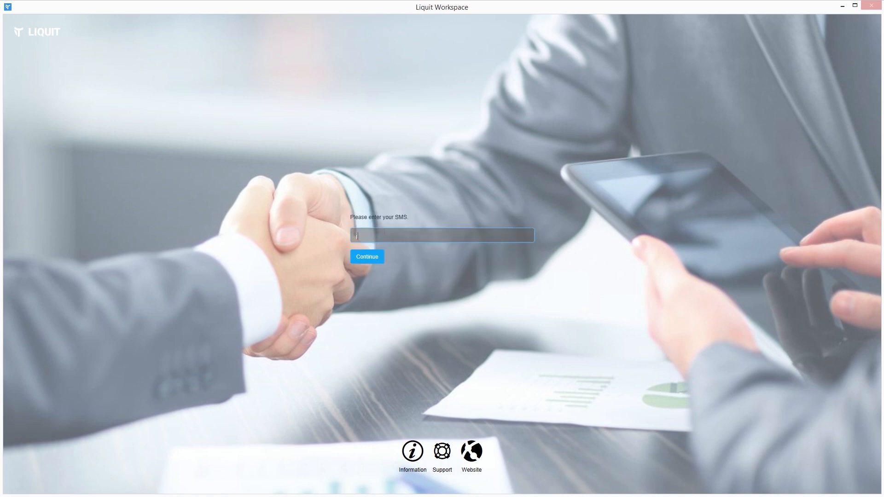
click(366, 259)
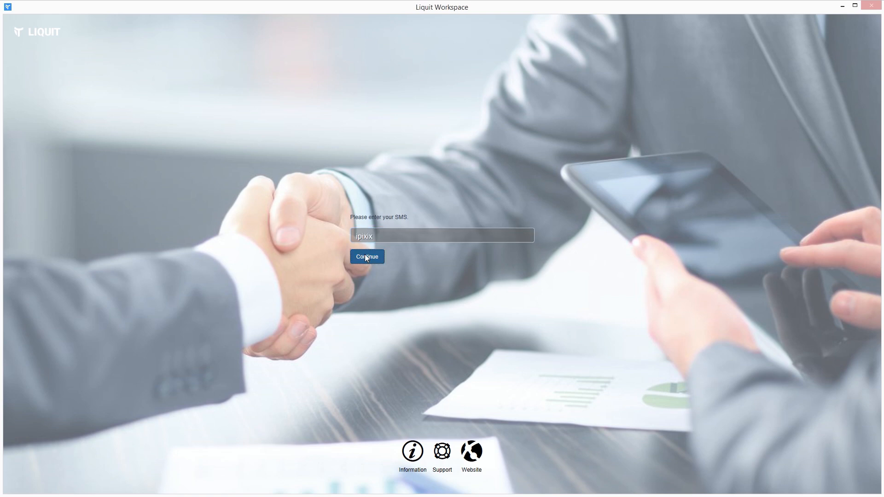
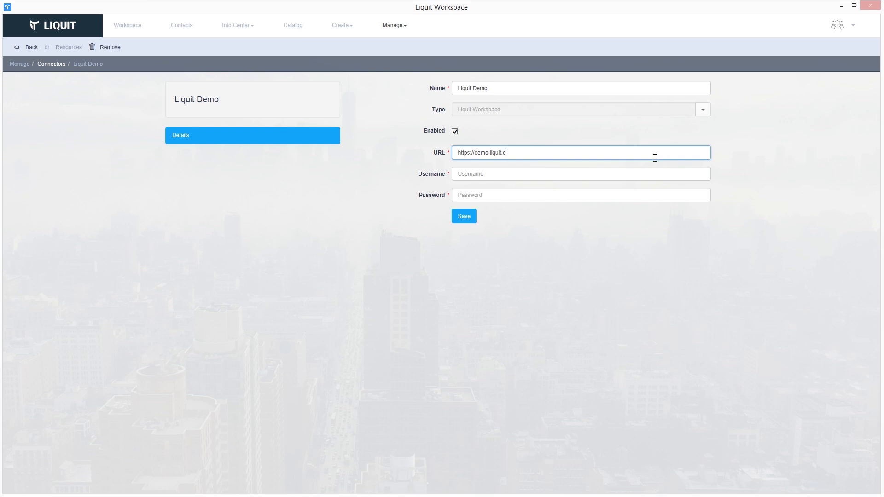
Enter the Liquit Demo connector's username and password, save it, and confirm resource synchronization.
key(Tab)
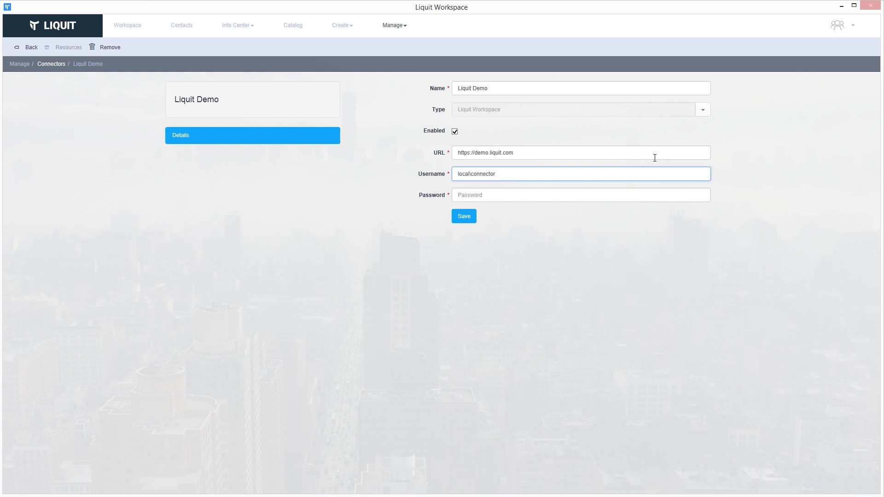
key(Tab)
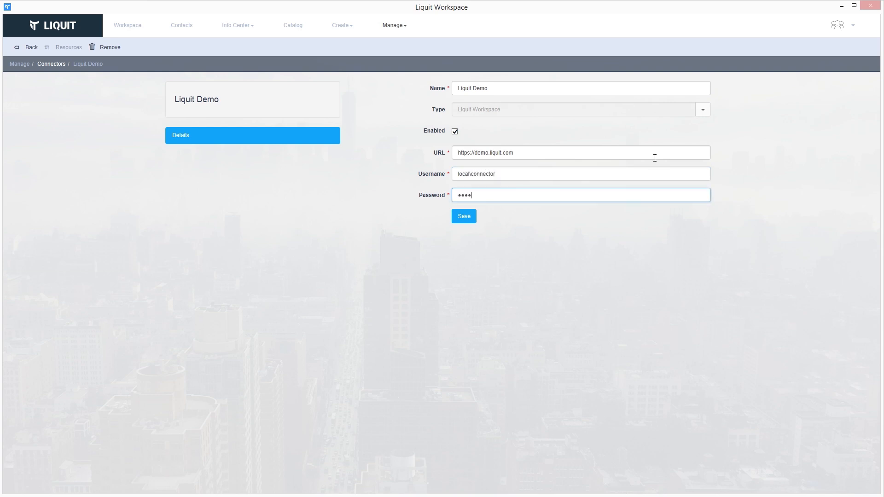
click(471, 217)
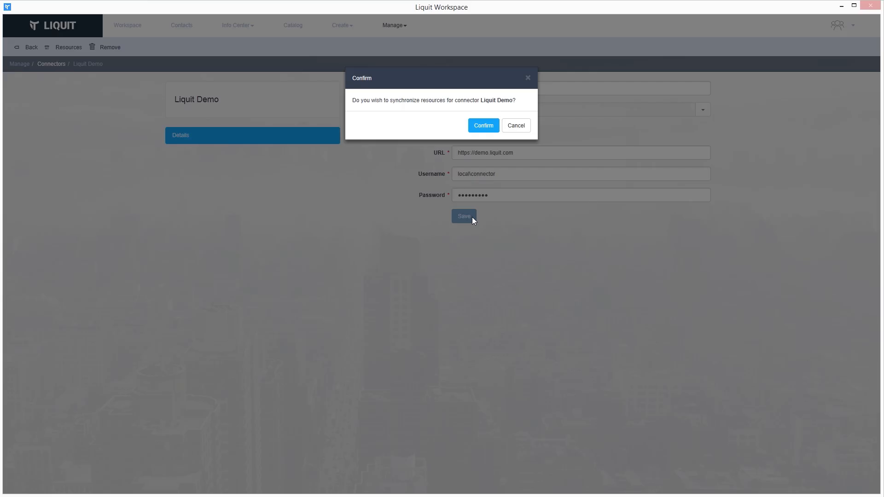
click(481, 129)
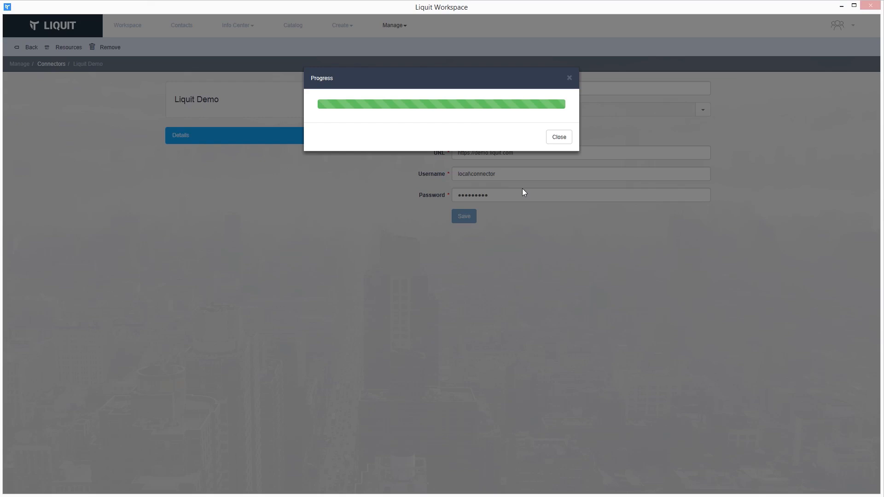
click(550, 140)
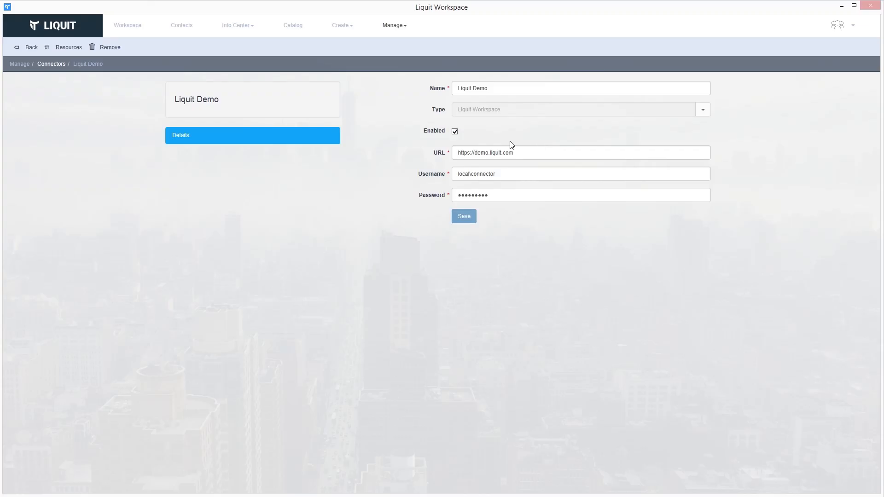
click(400, 27)
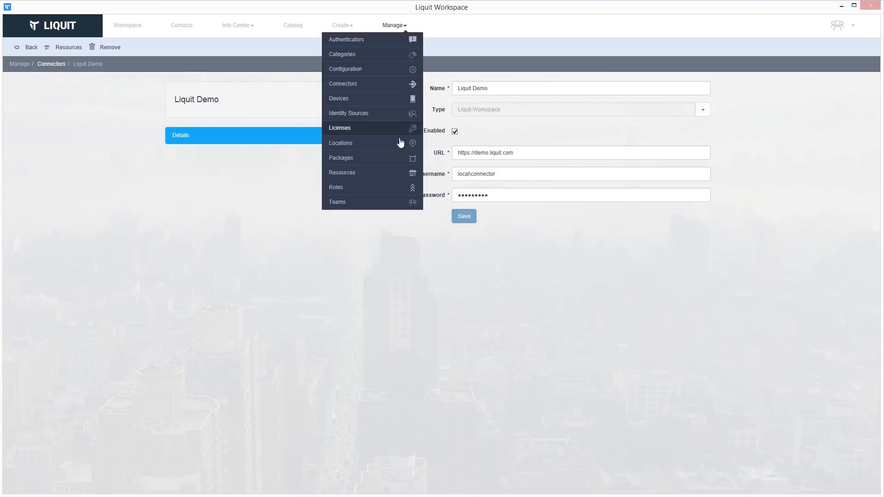
In Resources, select 7-Zip, Access, Calculator, LinkedIN and Paint together.
click(397, 173)
click(76, 131)
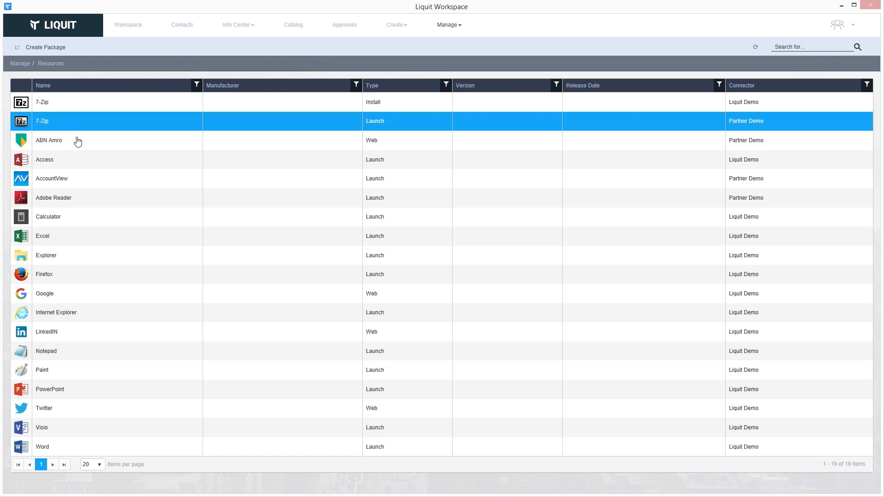
ctrl+click(76, 170)
ctrl+click(76, 218)
ctrl+click(76, 333)
ctrl+click(78, 371)
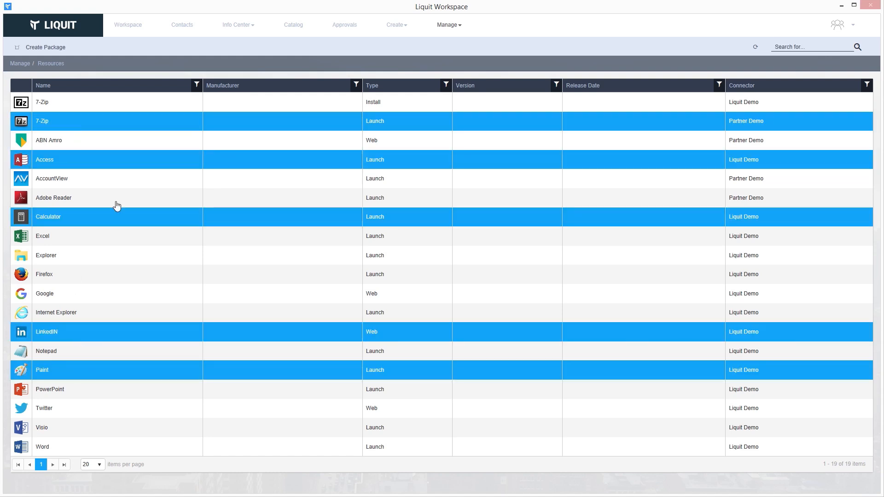
Create packages from them, updating existing ones, entitled to BU-Sales published to Catalog.
click(55, 48)
click(462, 101)
click(521, 171)
click(482, 100)
text(bu-)
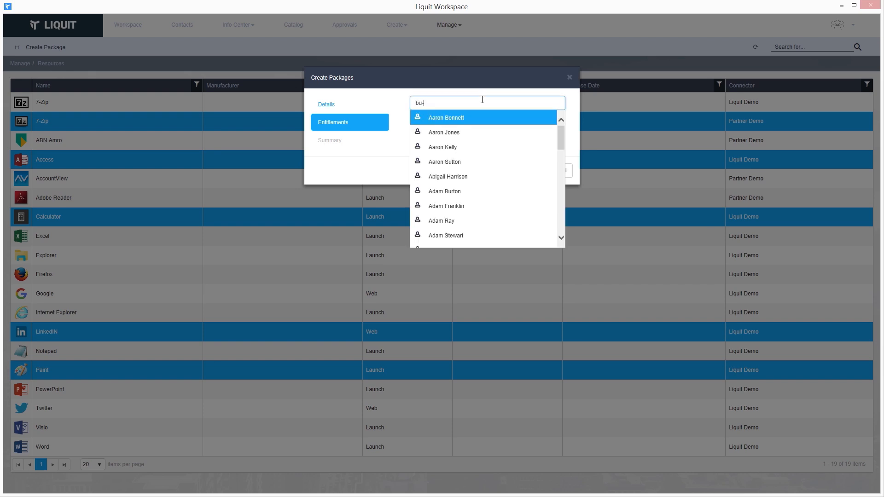
text(sal)
key(Return)
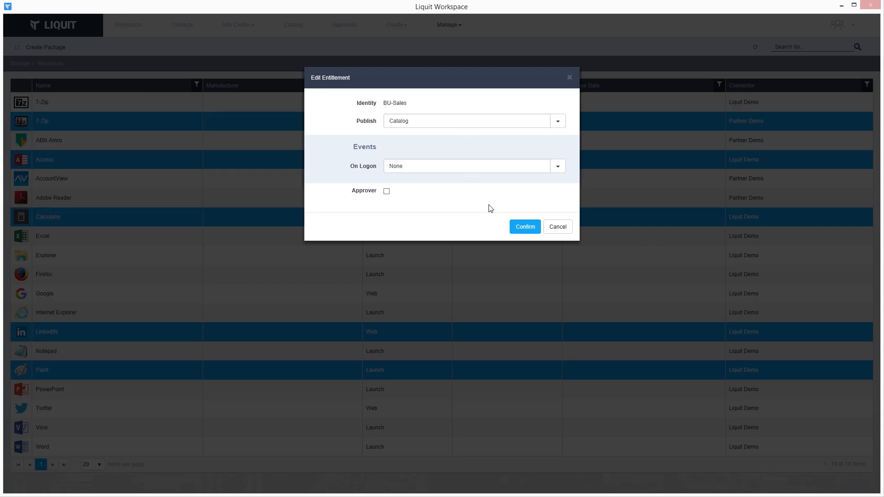
click(525, 227)
click(521, 174)
click(521, 172)
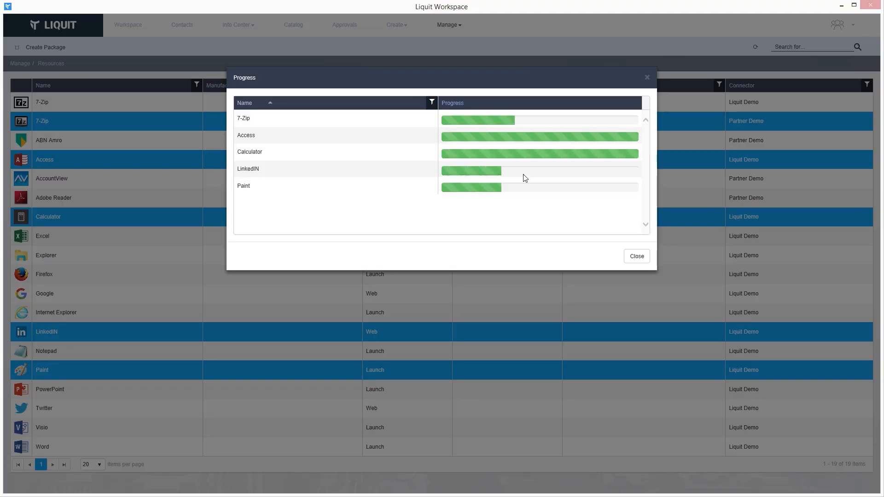
click(630, 260)
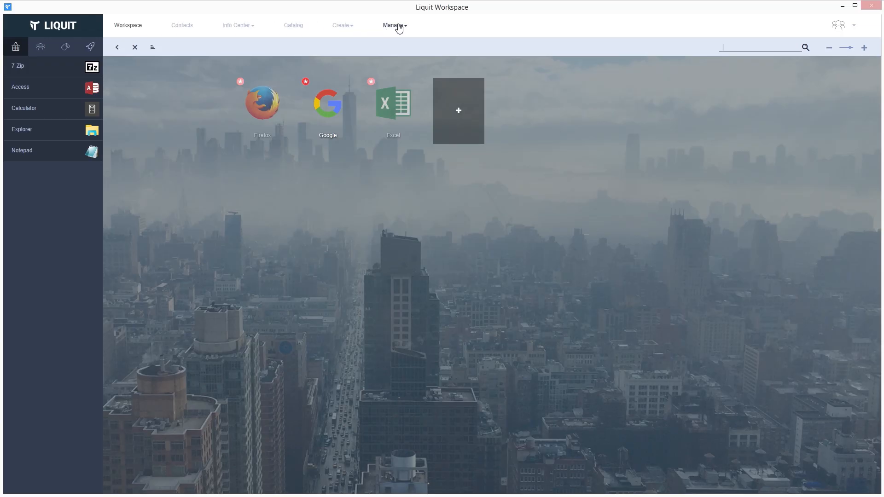
Add a custom Local Application package named Word using the word.png icon.
click(399, 26)
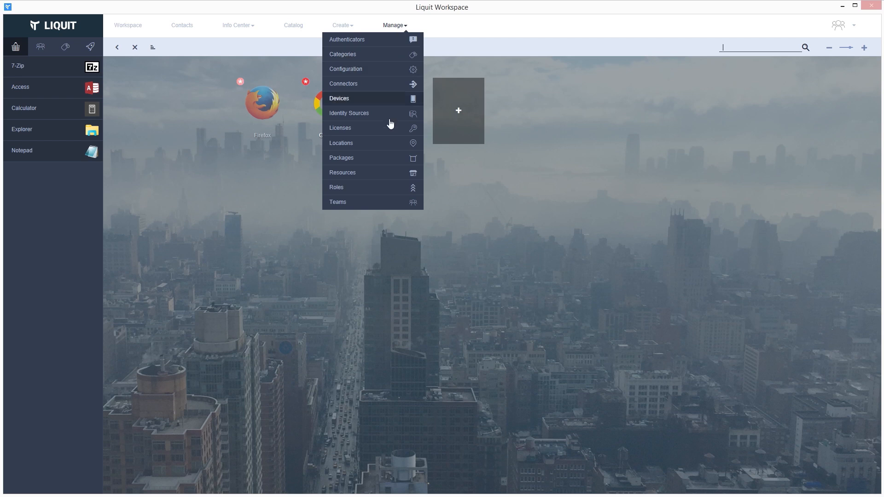
click(389, 162)
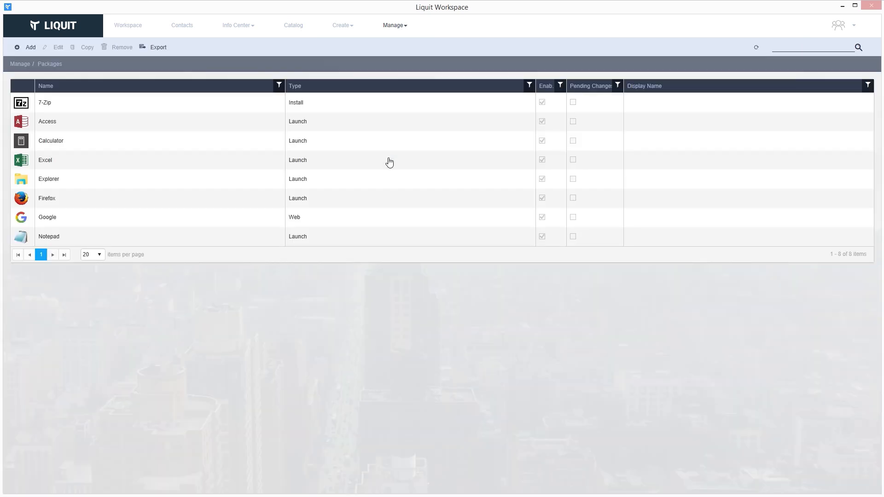
click(30, 47)
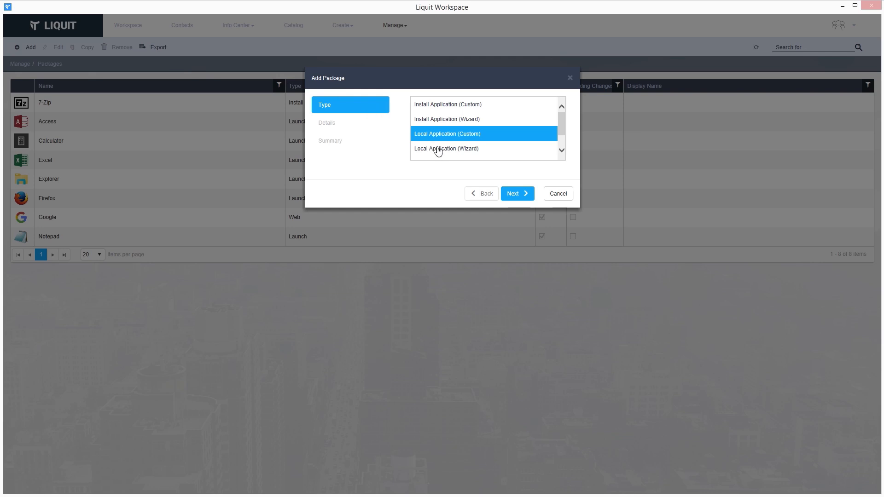
click(524, 194)
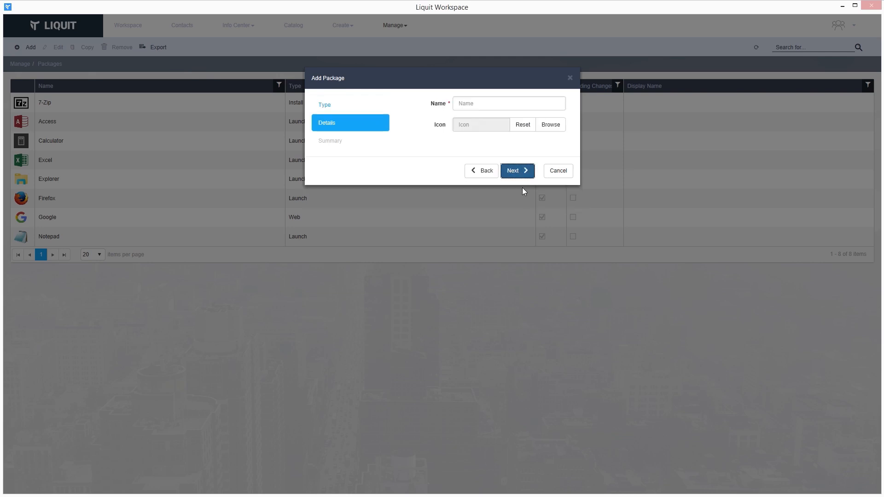
click(502, 105)
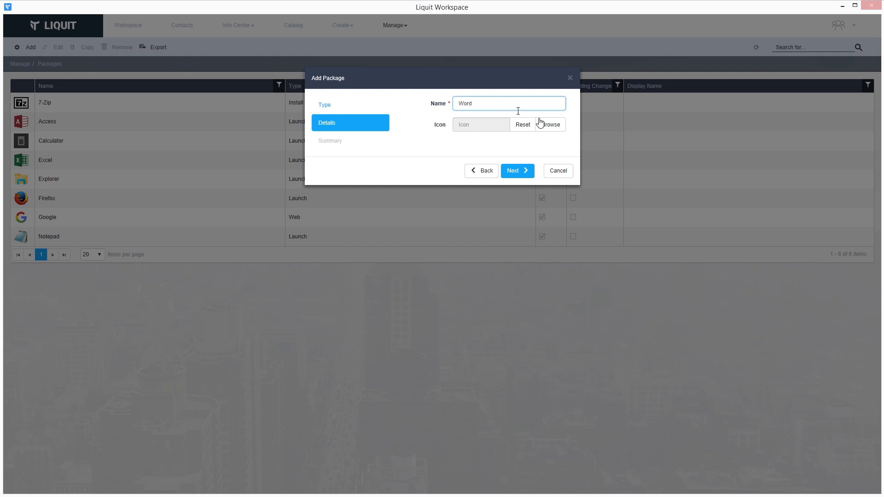
click(553, 126)
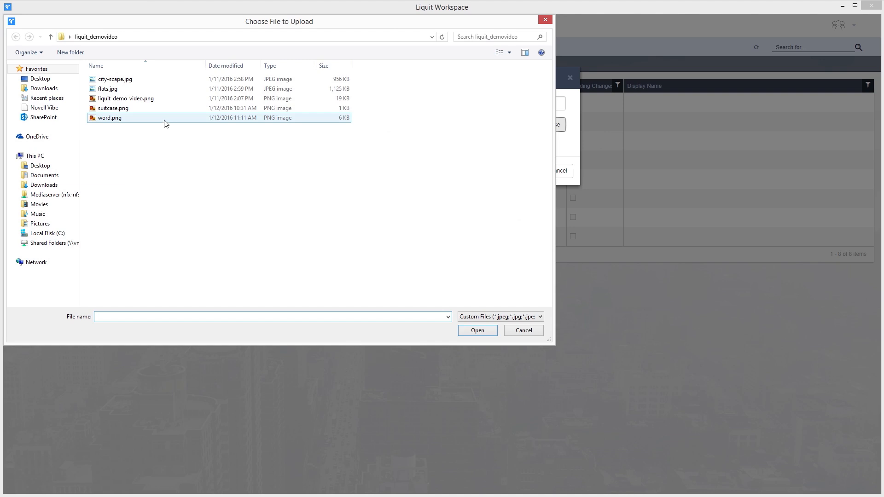
double_click(165, 123)
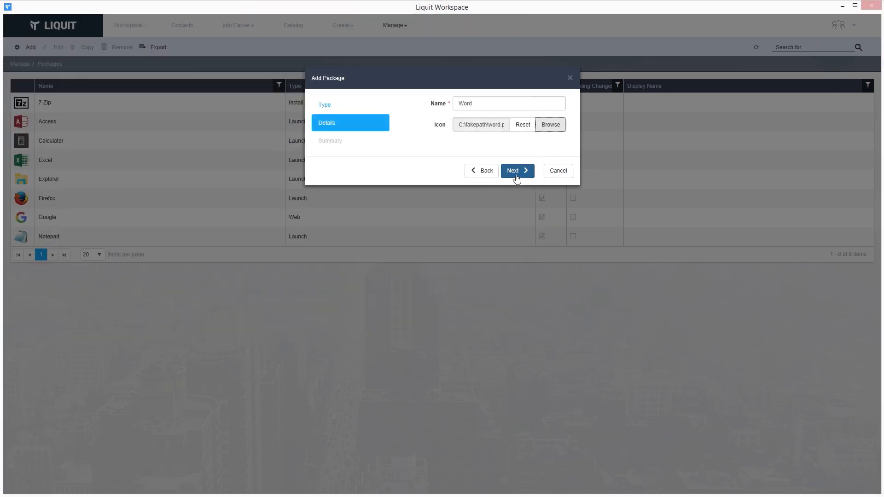
click(517, 174)
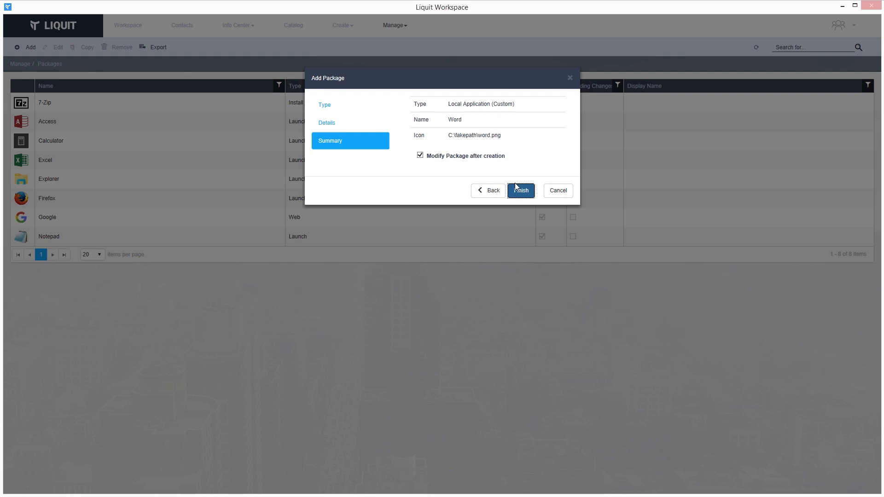
click(526, 193)
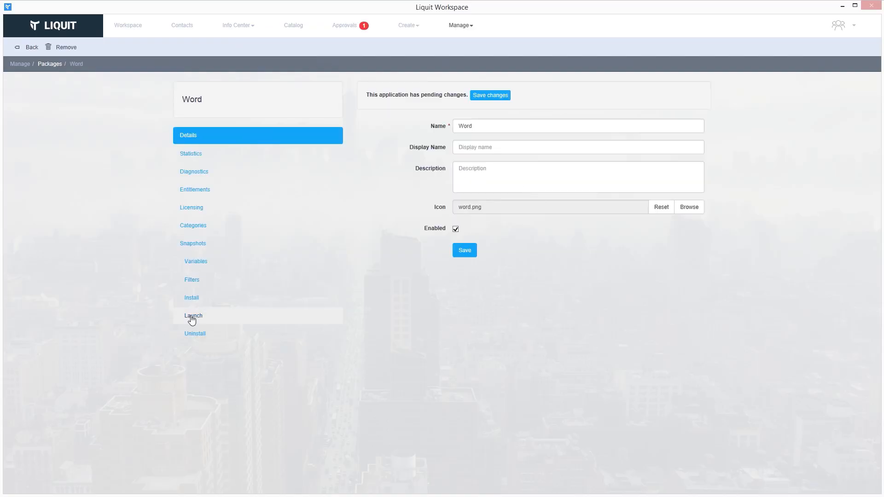
click(193, 319)
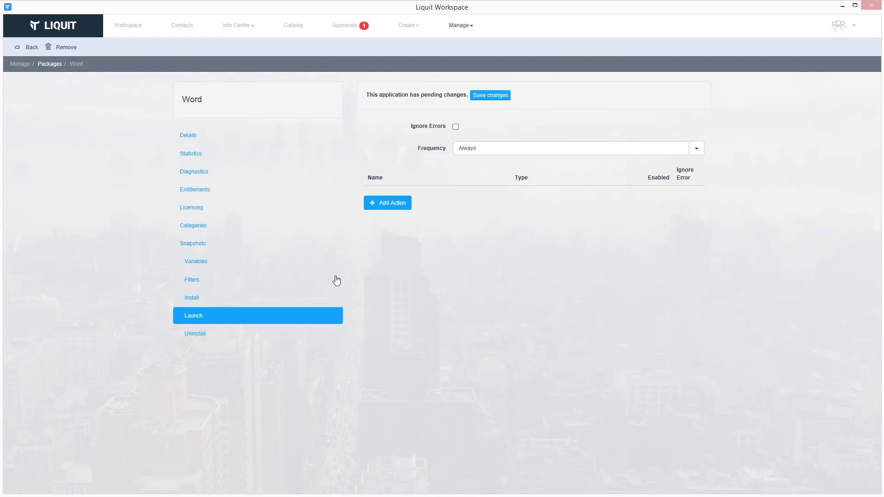
Add a launch action 'Word Office 15' starting C:\Program Files\Microsoft Office\Office15\WINWORD.EXE.
click(370, 212)
click(550, 171)
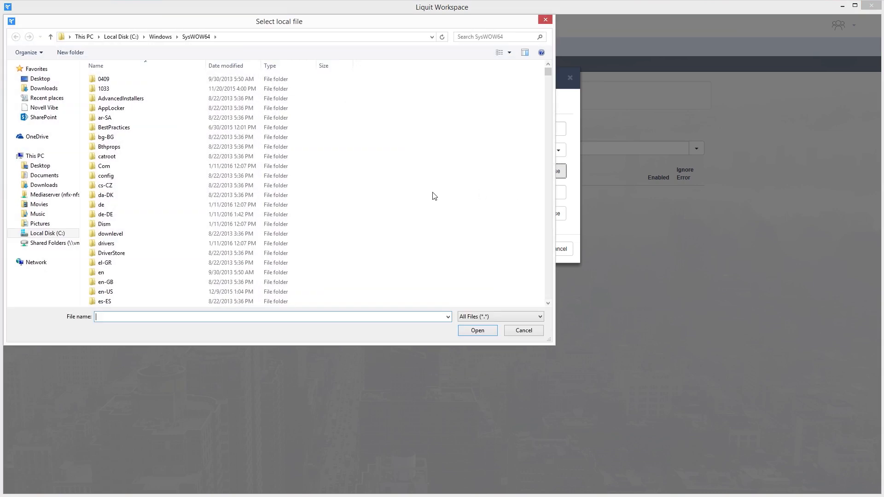
click(59, 234)
double_click(115, 127)
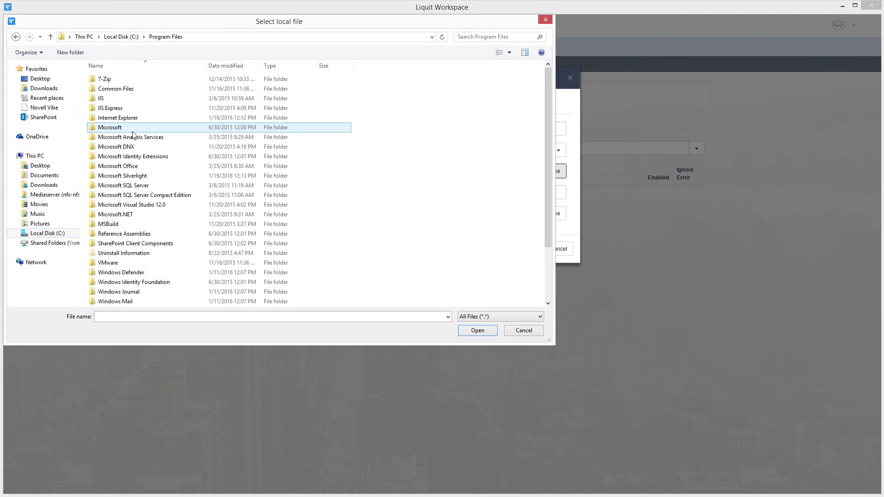
double_click(134, 165)
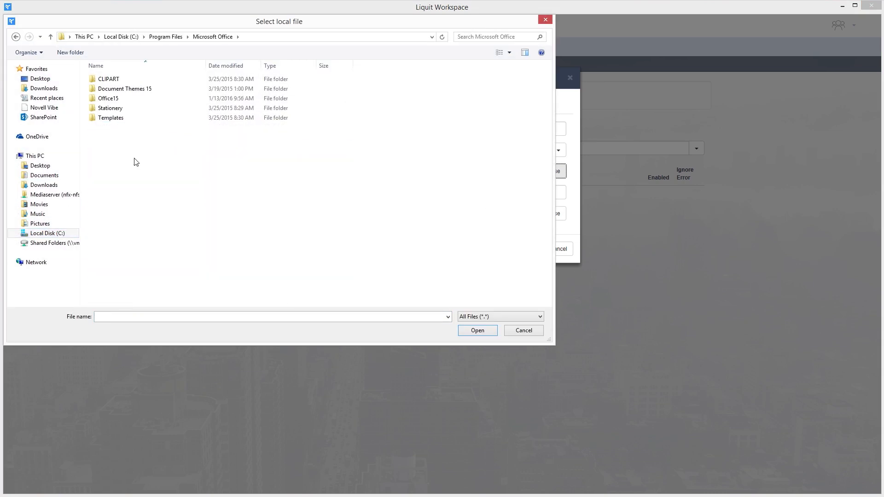
click(133, 99)
double_click(133, 99)
scroll(170, 163, down, 20)
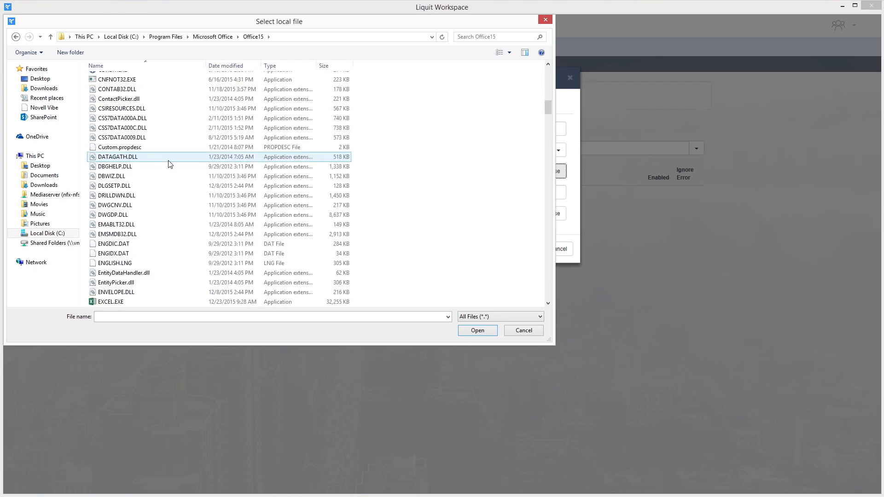
scroll(169, 163, down, 10)
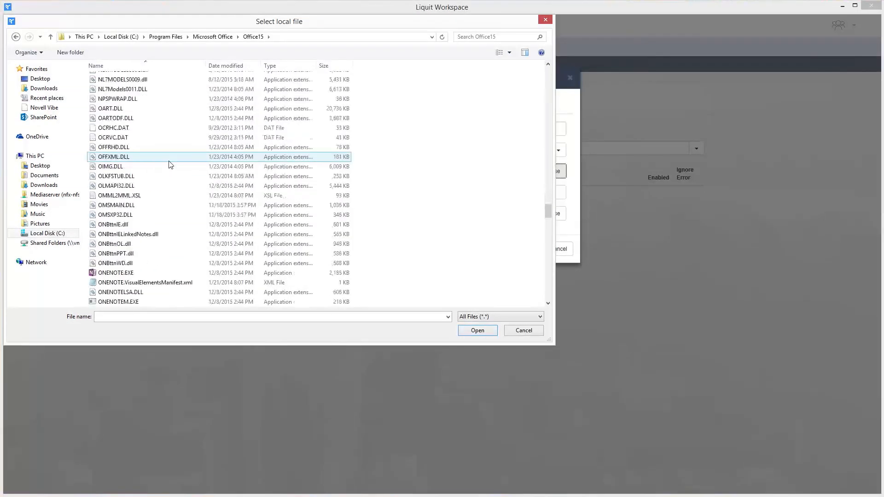
scroll(169, 164, down, 20)
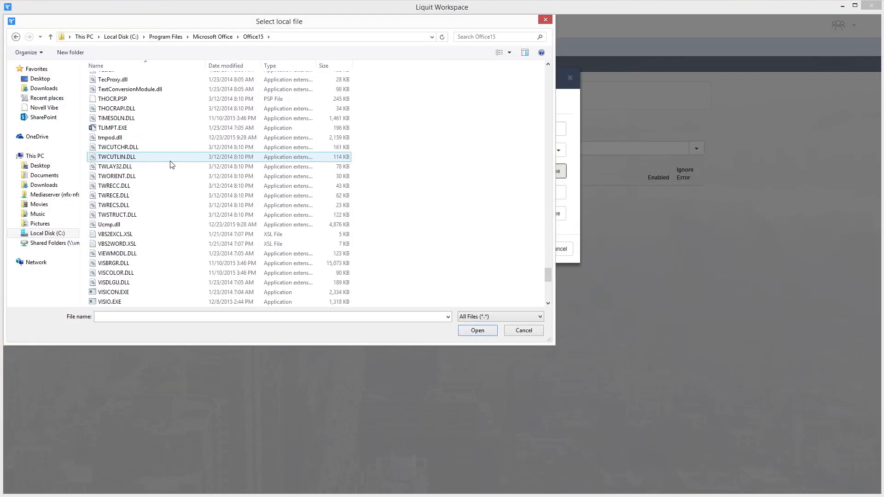
click(172, 157)
click(474, 332)
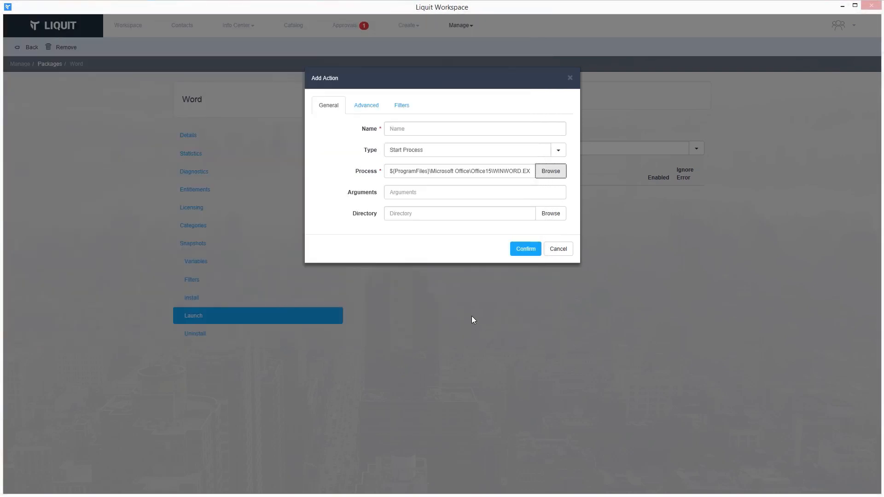
click(433, 132)
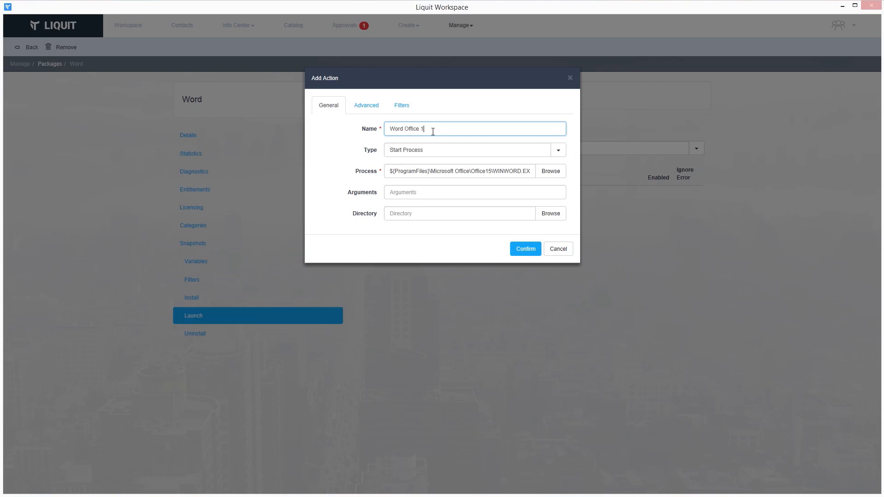
Give the action a File Exists filter on WINWORD.EXE and confirm it.
click(401, 105)
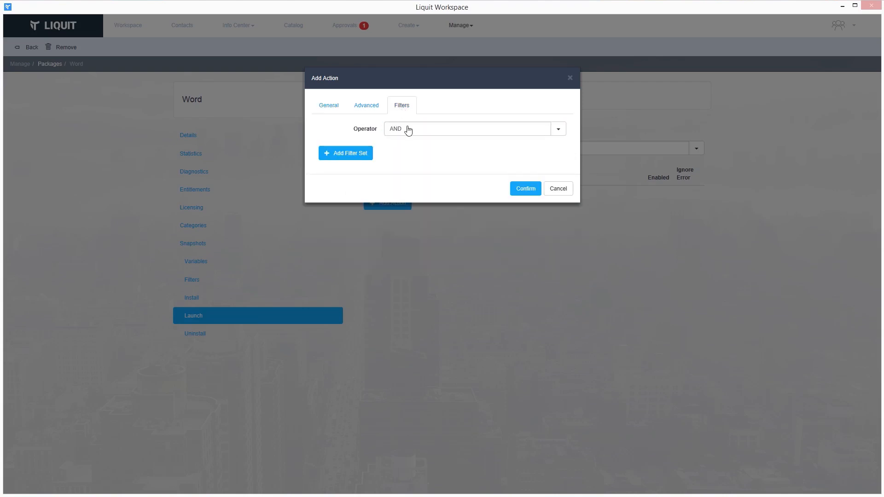
click(347, 153)
click(337, 179)
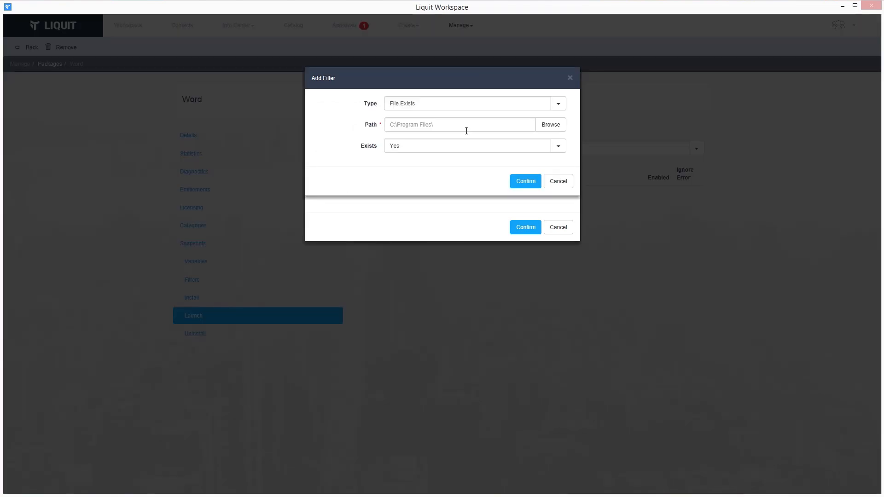
click(561, 126)
drag(547, 75, 546, 288)
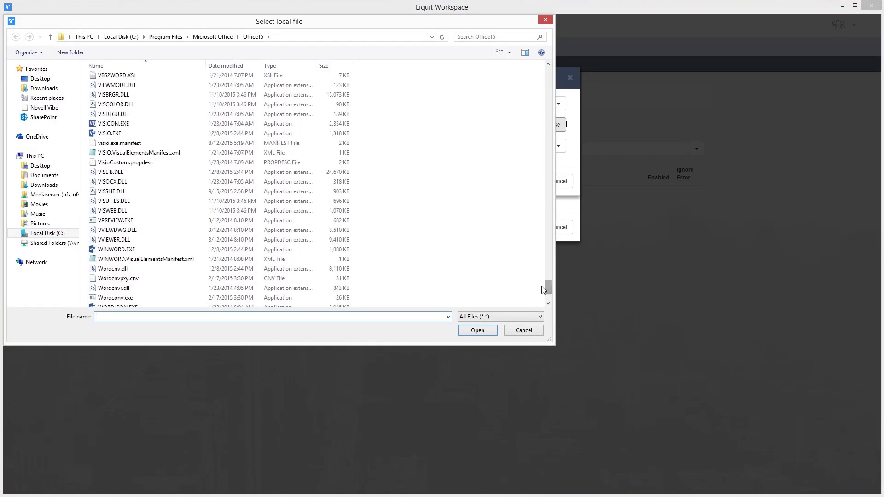
click(117, 249)
click(472, 332)
click(519, 185)
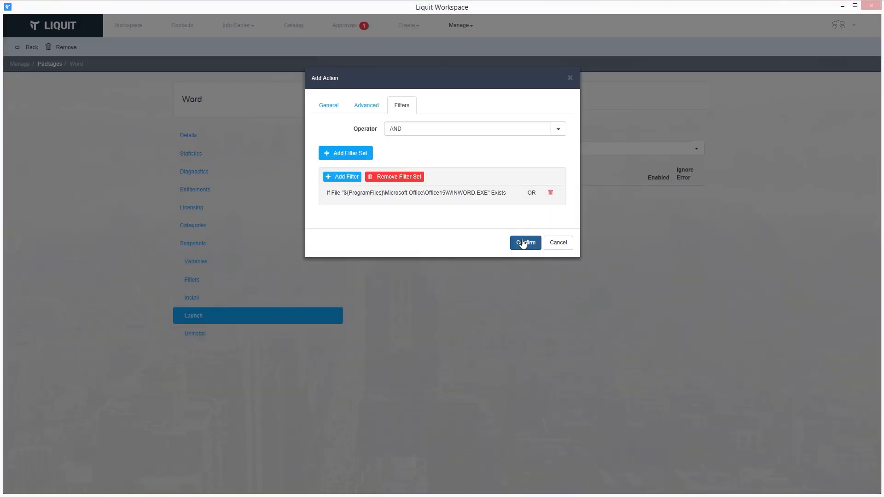
click(521, 242)
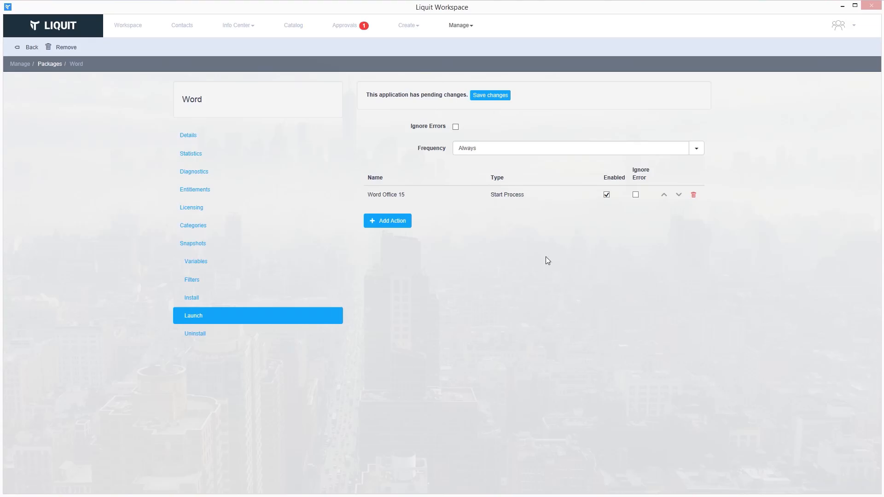
Add a Remote RDP launch action to server 10.69.4.2 with RemoteApp 'Word Remote App'.
click(401, 184)
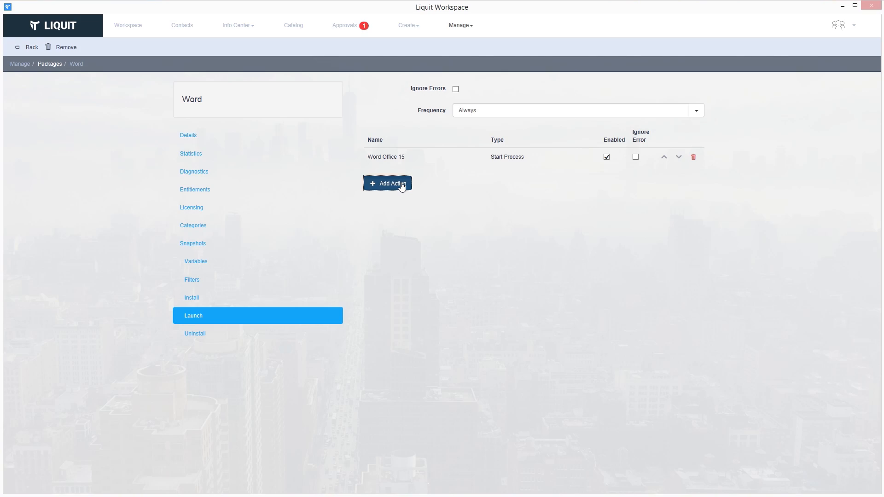
click(405, 132)
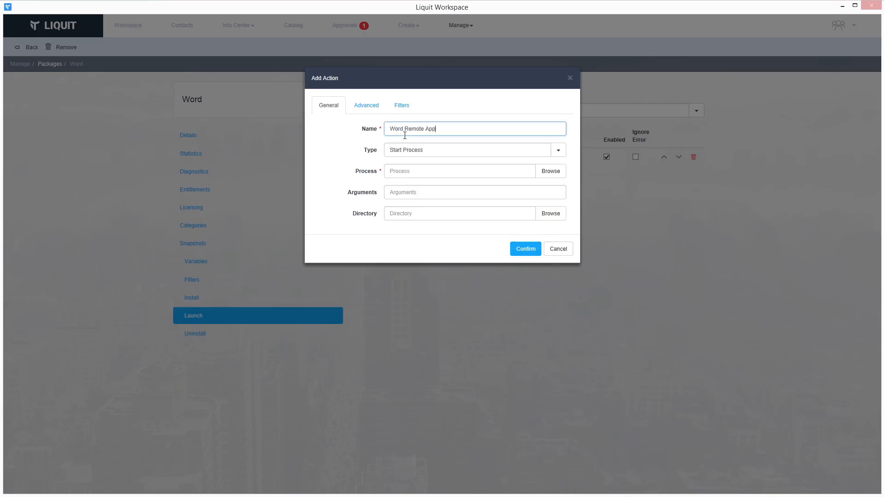
click(558, 149)
drag(562, 267, 562, 222)
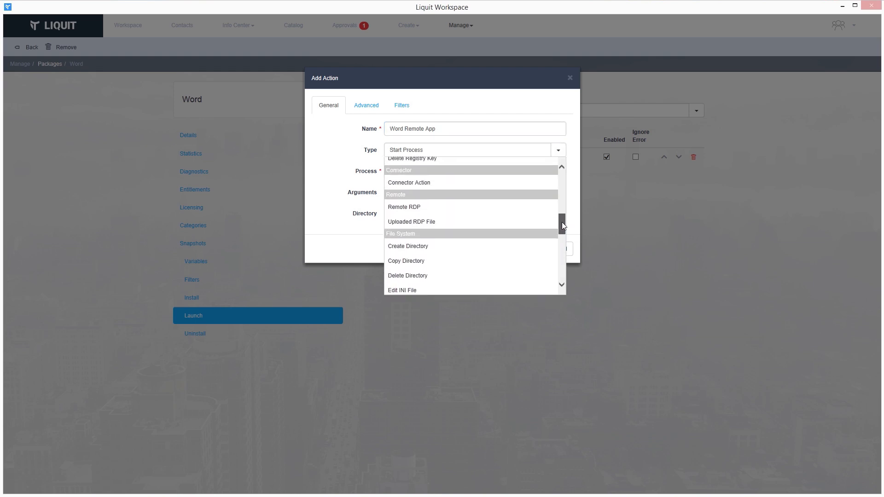
click(532, 215)
click(431, 170)
text(10.69.4)
click(429, 212)
text(Word Remote App)
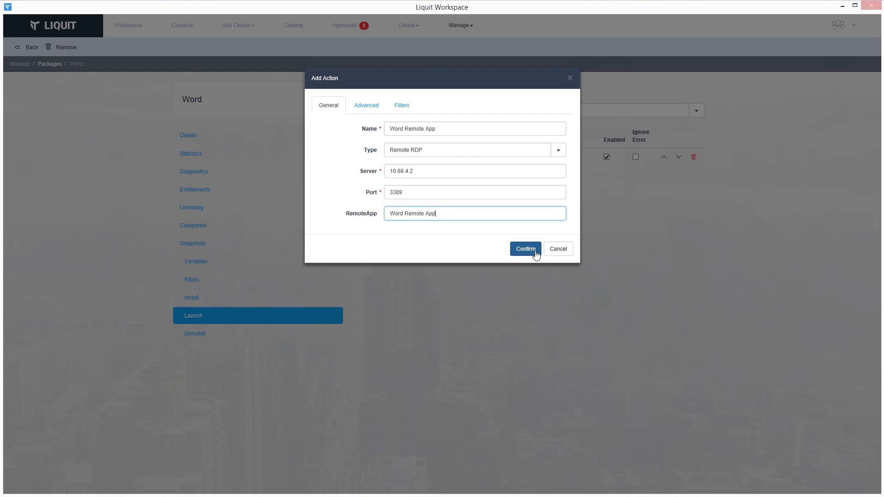
Filter the action to run only when WINWORD.EXE does not exist, and confirm it.
click(404, 110)
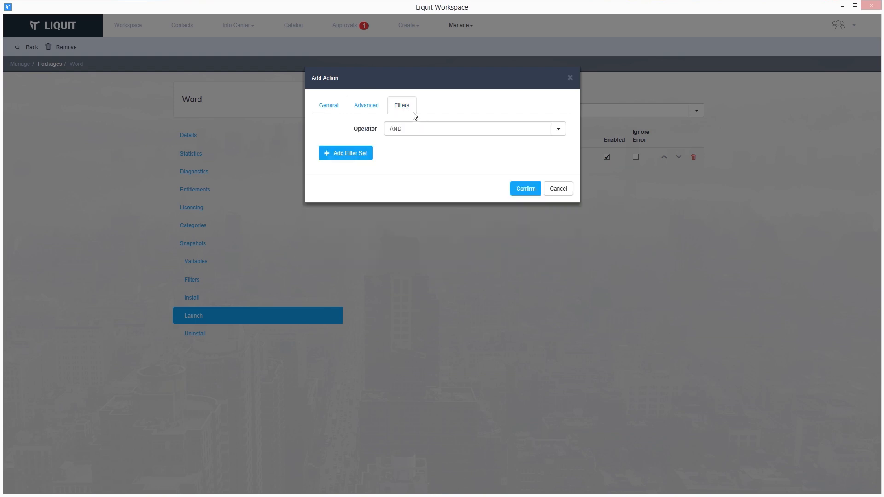
click(365, 152)
click(342, 179)
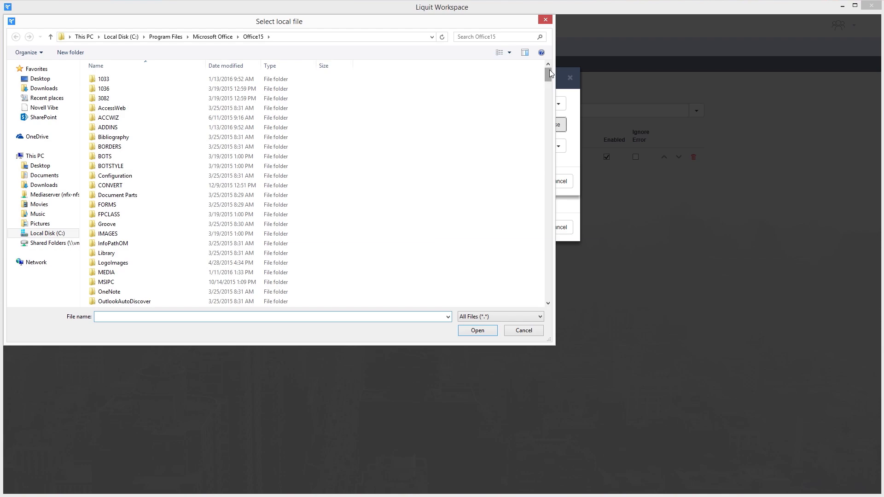
drag(547, 74, 547, 285)
click(266, 294)
click(469, 331)
click(558, 146)
click(445, 176)
click(525, 181)
click(526, 252)
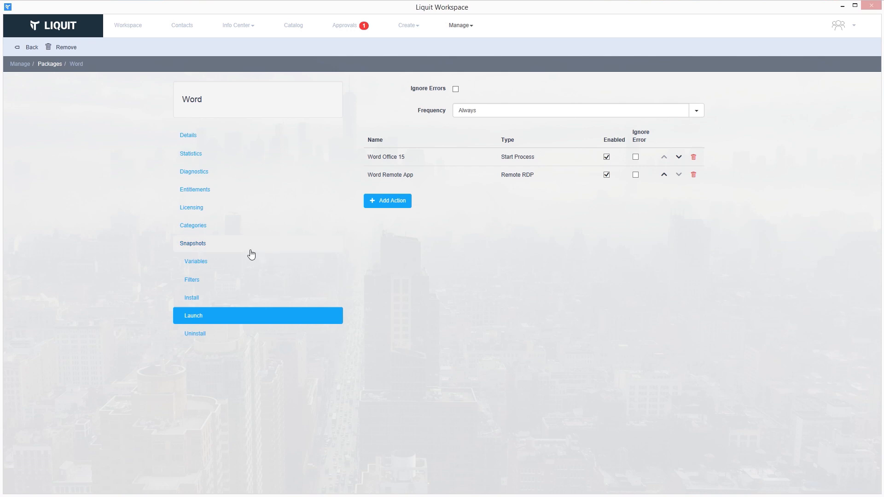
click(196, 282)
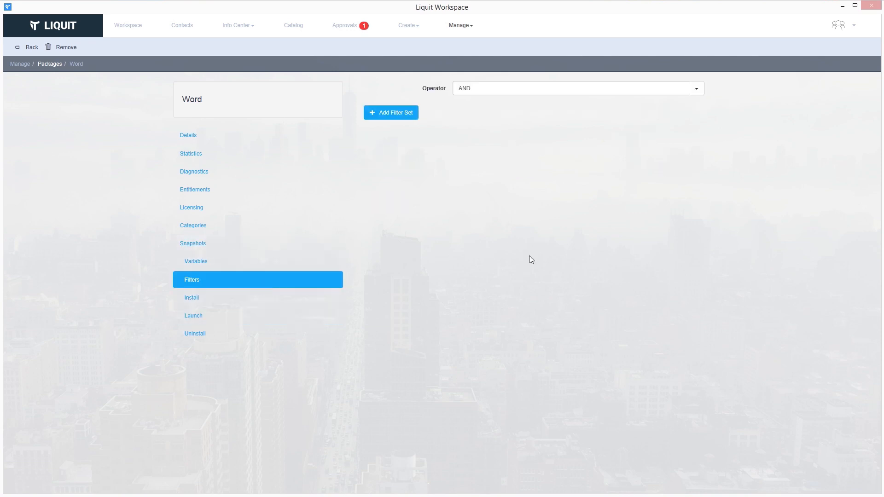
Add a package filter set with a Location filter set to Internal.
click(397, 113)
click(391, 175)
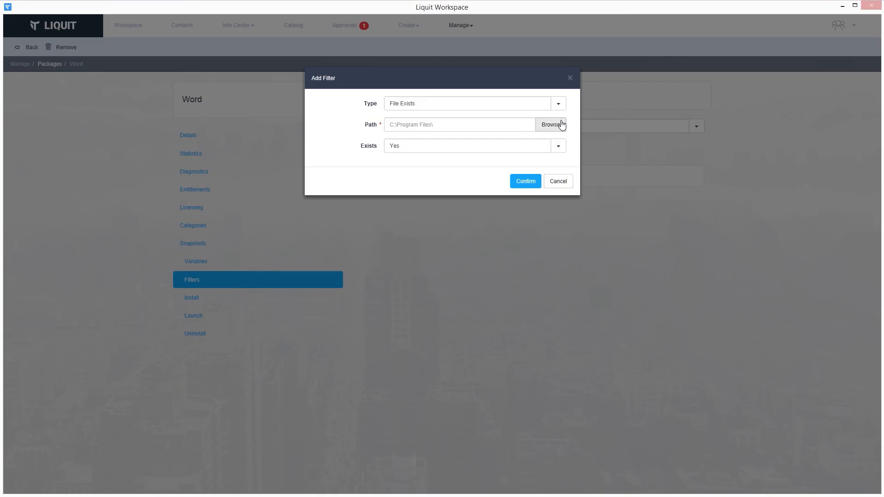
click(559, 104)
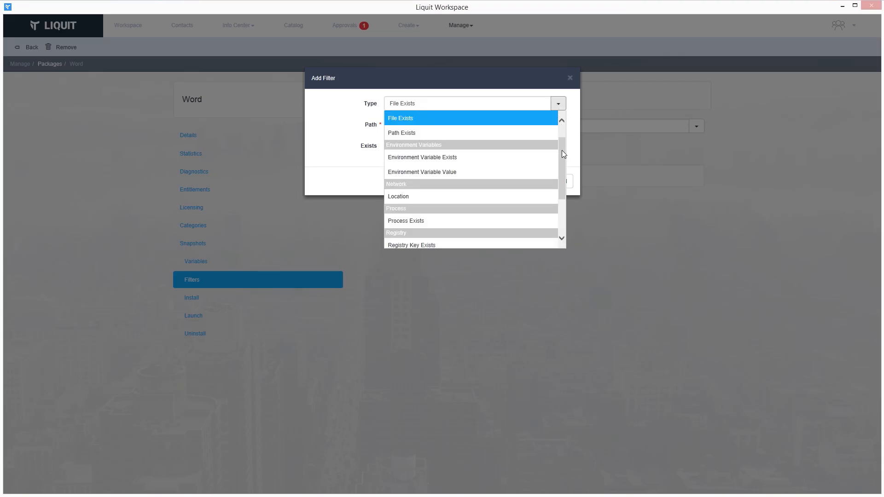
drag(562, 152, 560, 188)
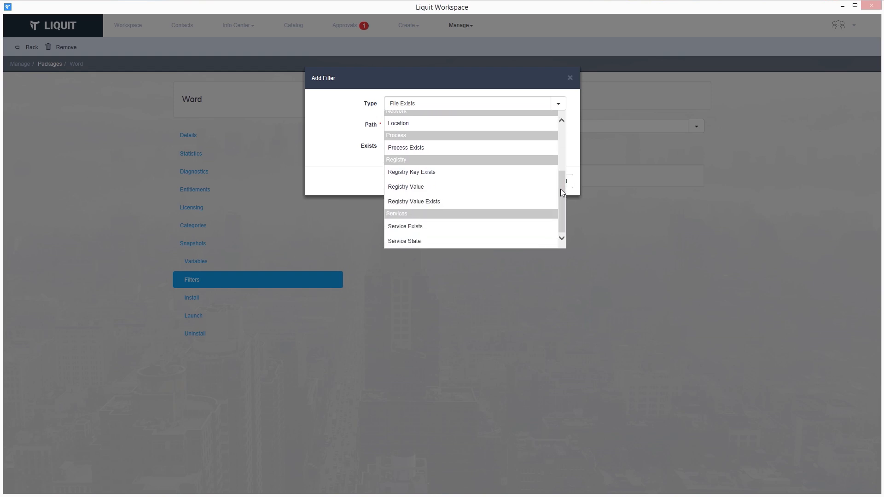
click(479, 131)
click(547, 131)
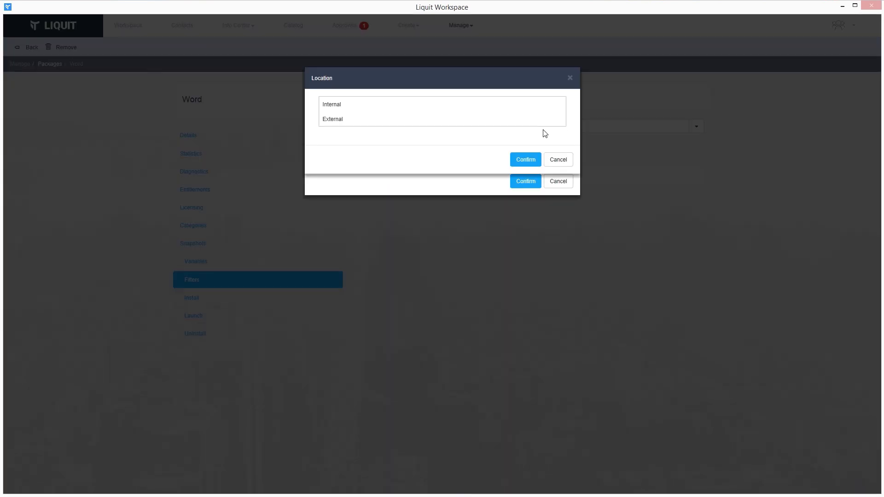
click(367, 106)
click(518, 160)
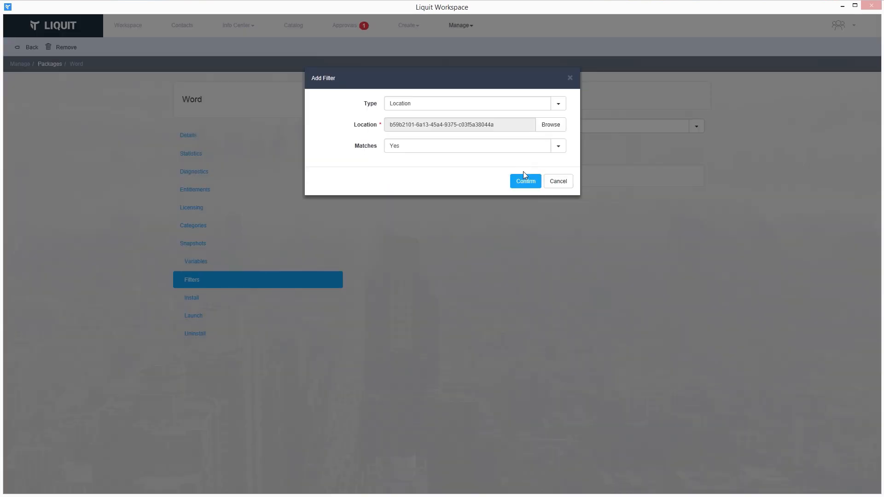
click(524, 176)
Save the pending changes as snapshot 'Word Internal only'.
click(487, 97)
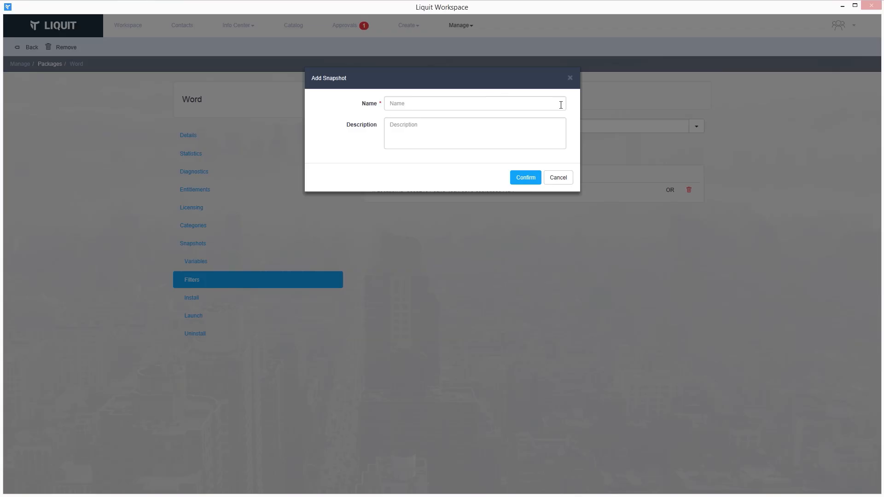
click(528, 109)
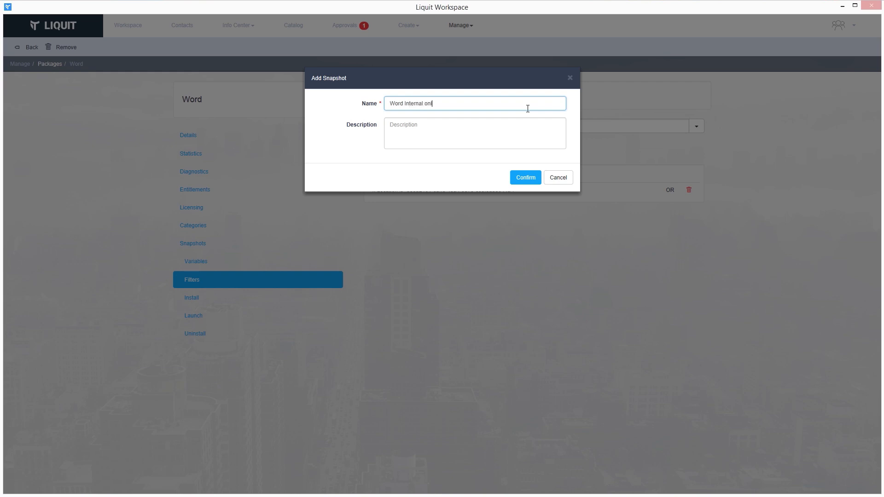
click(528, 180)
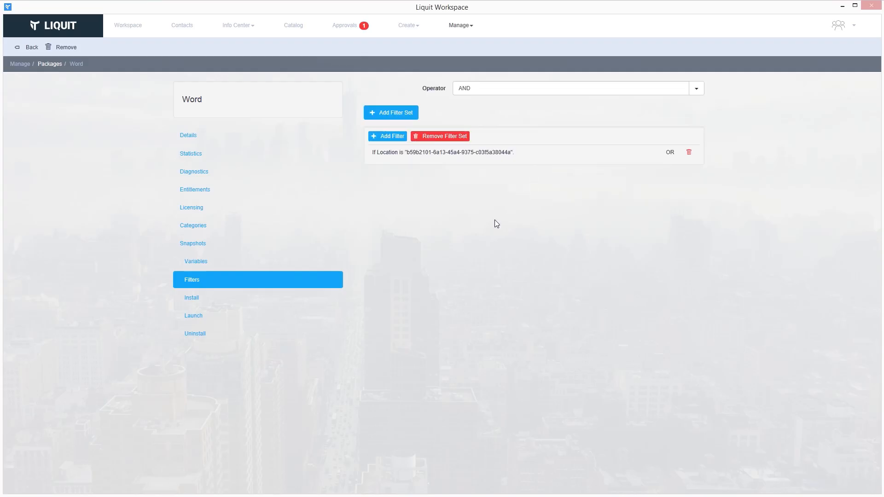
click(205, 193)
Entitle BU-Sales to Word with Publish set to Forced and On Logon left as None.
click(506, 88)
text(sales)
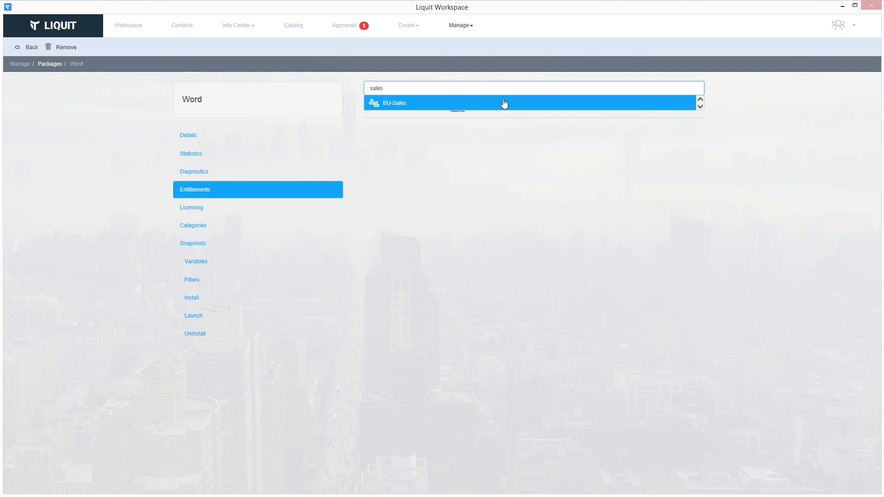
click(503, 102)
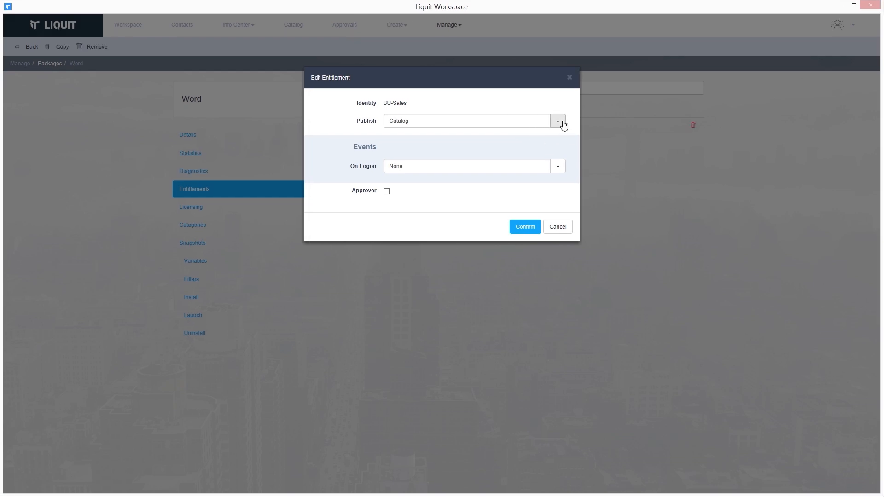
click(556, 123)
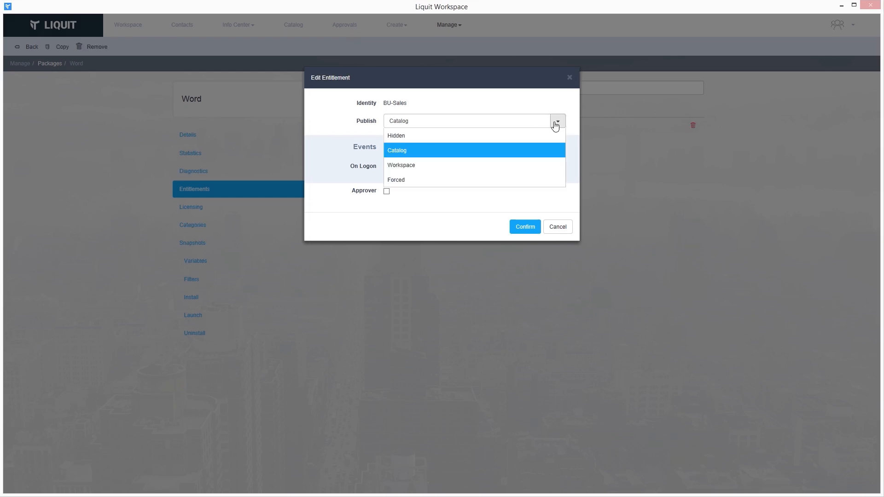
click(509, 180)
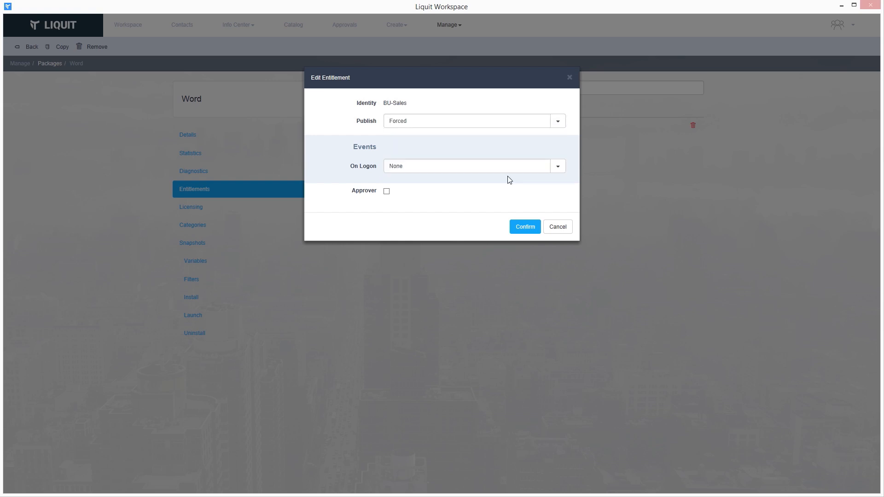
click(558, 167)
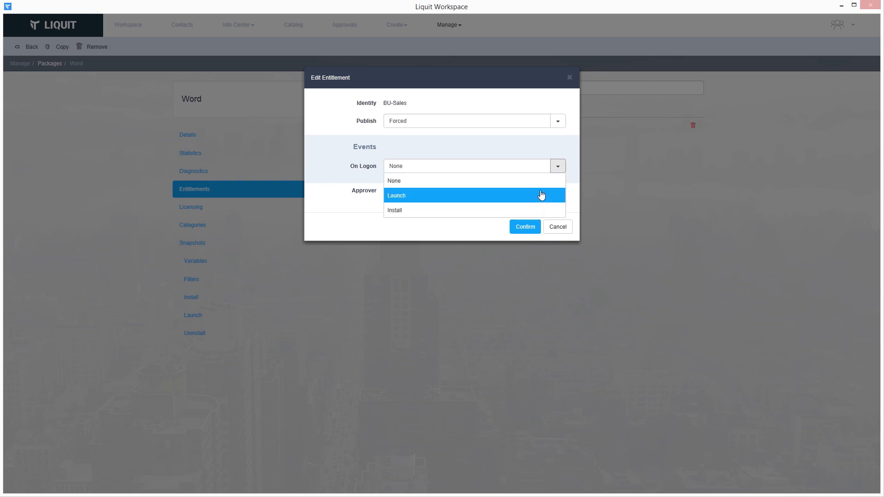
click(555, 169)
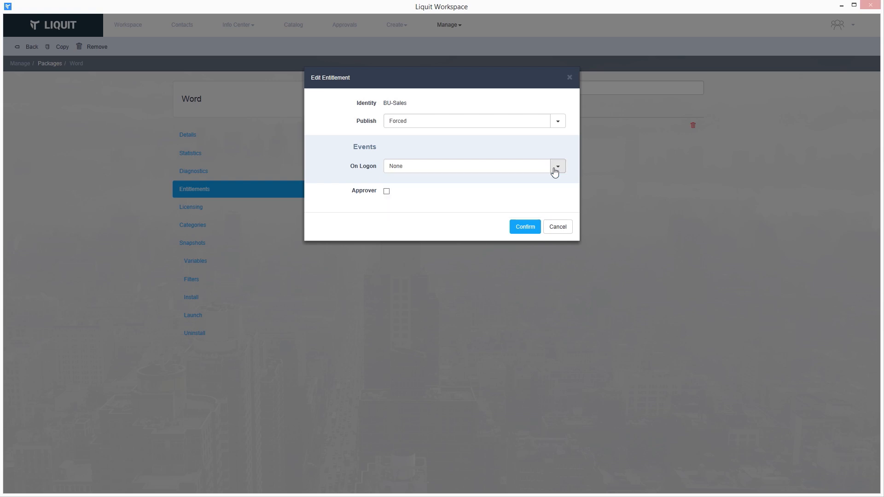
click(519, 227)
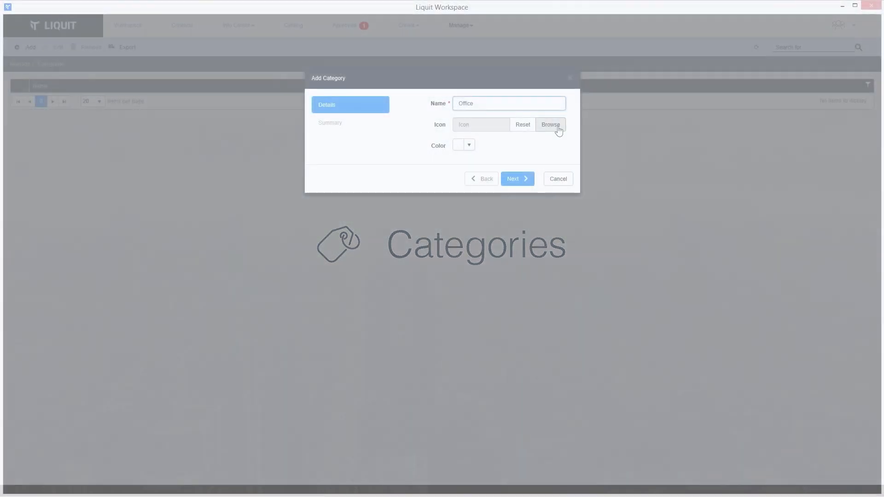
Create the Office category with the office.png icon and red colour #e42c2c.
click(558, 132)
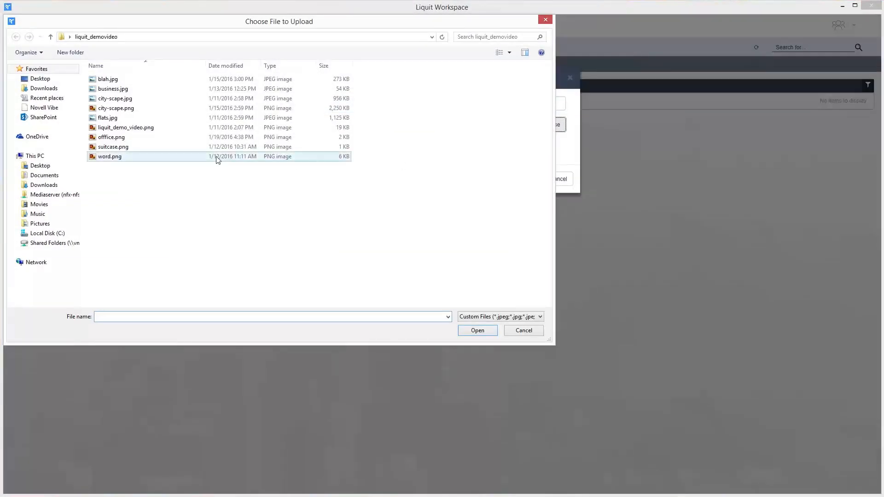
click(116, 140)
click(494, 335)
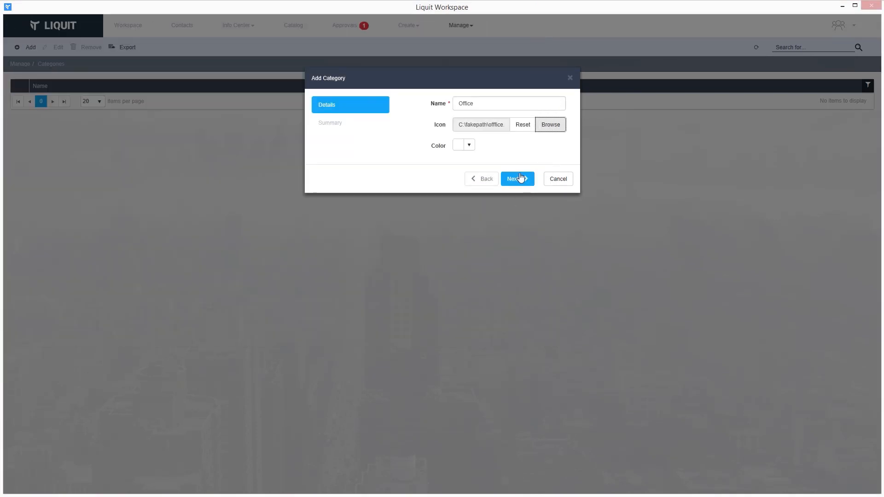
click(469, 146)
click(546, 174)
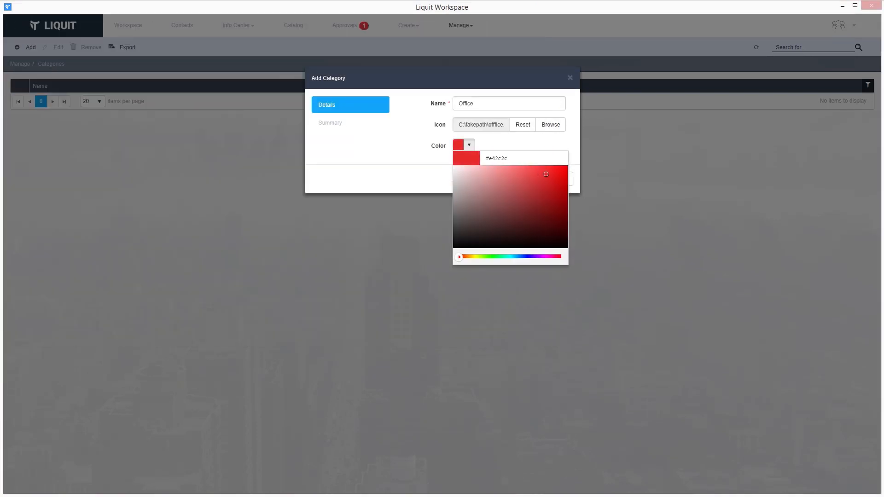
click(409, 153)
click(509, 178)
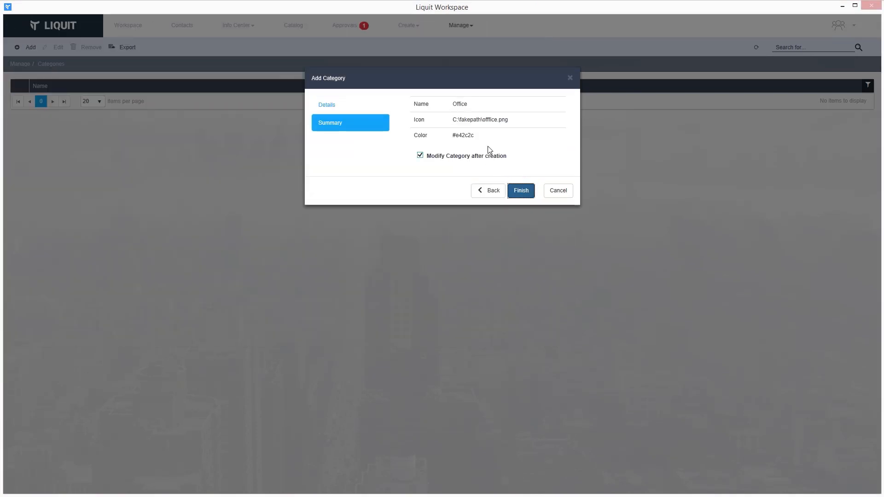
click(517, 190)
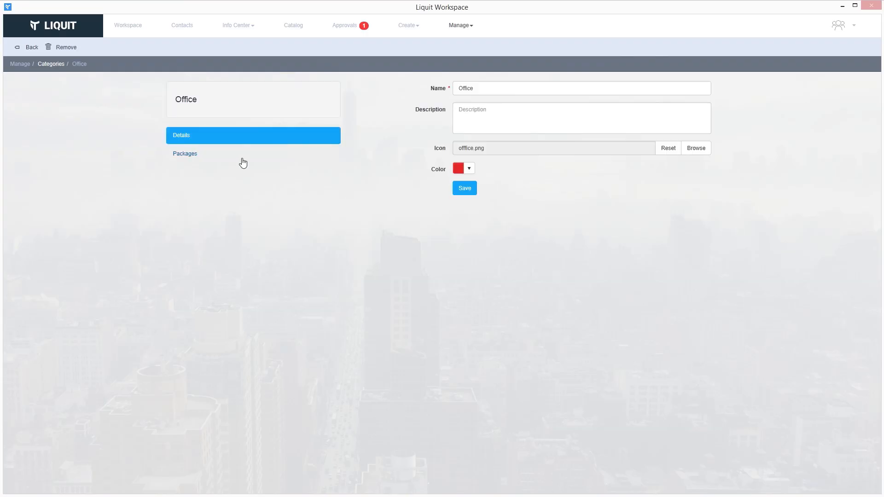
Add the Excel, Access and Word packages to the Office category.
click(243, 160)
click(704, 89)
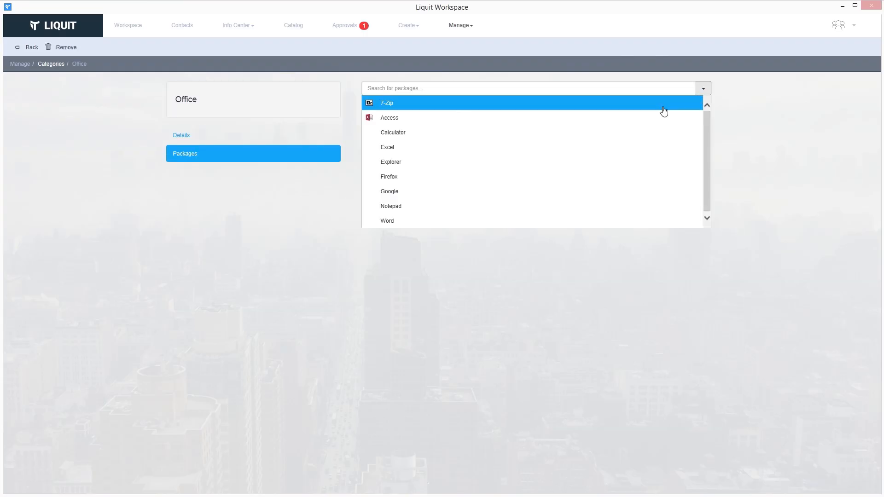
click(483, 149)
click(704, 88)
click(502, 122)
click(703, 89)
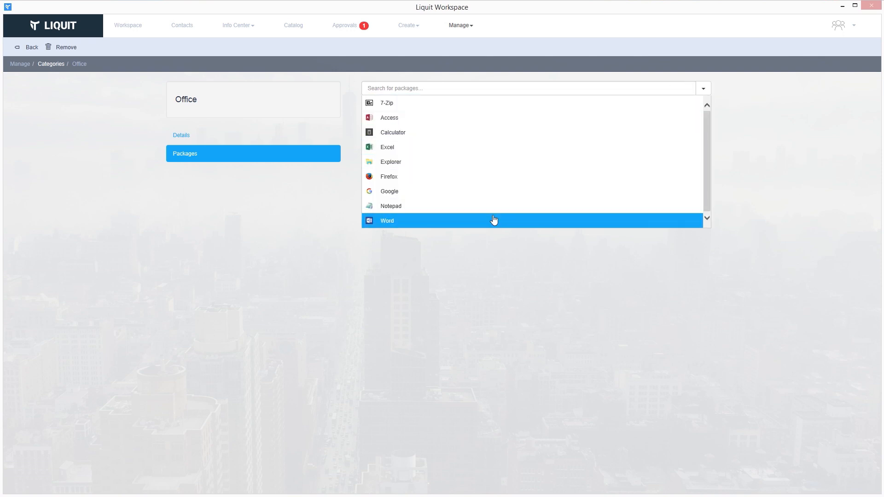
click(494, 220)
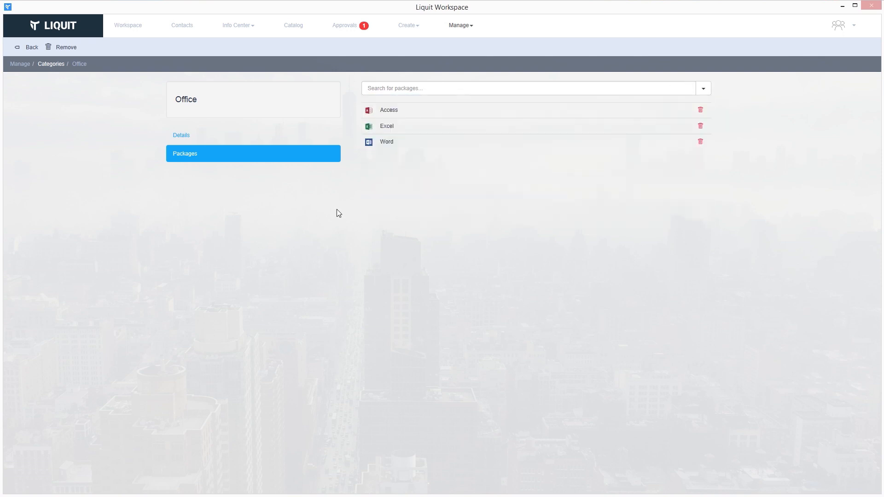
View the workspace apps grouped by category, toggling the Office category.
click(133, 29)
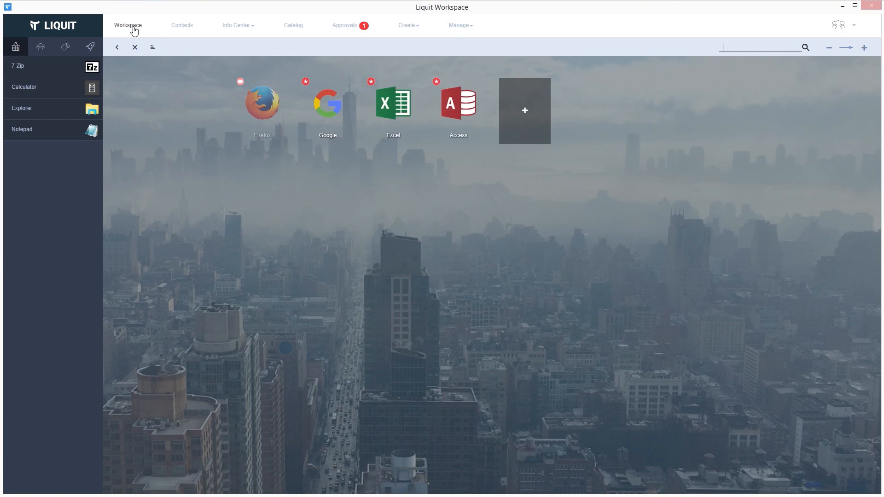
click(64, 48)
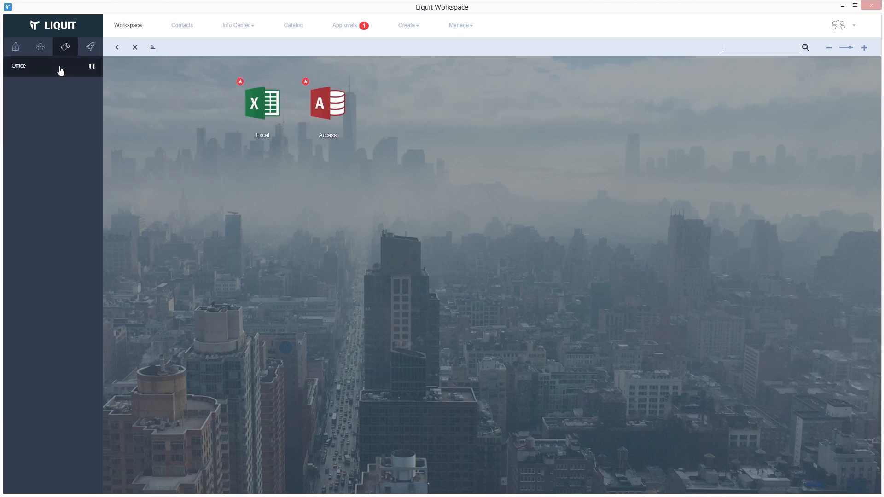
click(61, 70)
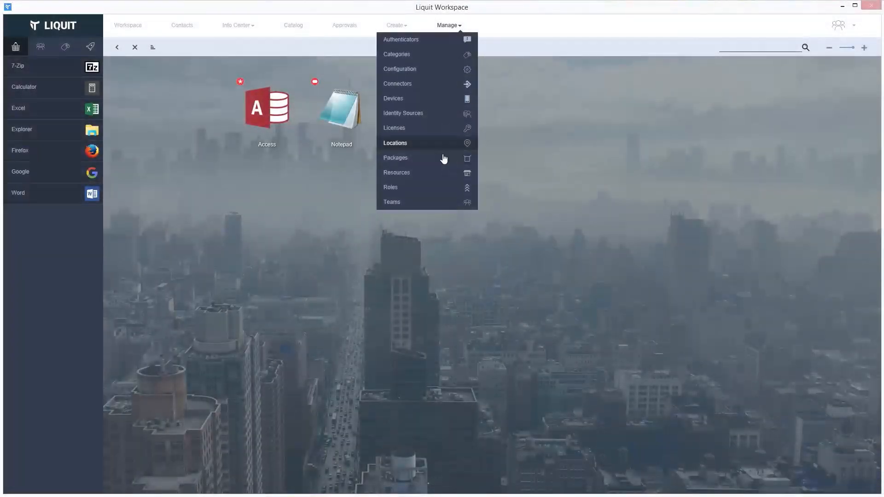
Add Liquit Administrators to Word's entitlements with Catalog publishing, then return to Workspace.
click(443, 158)
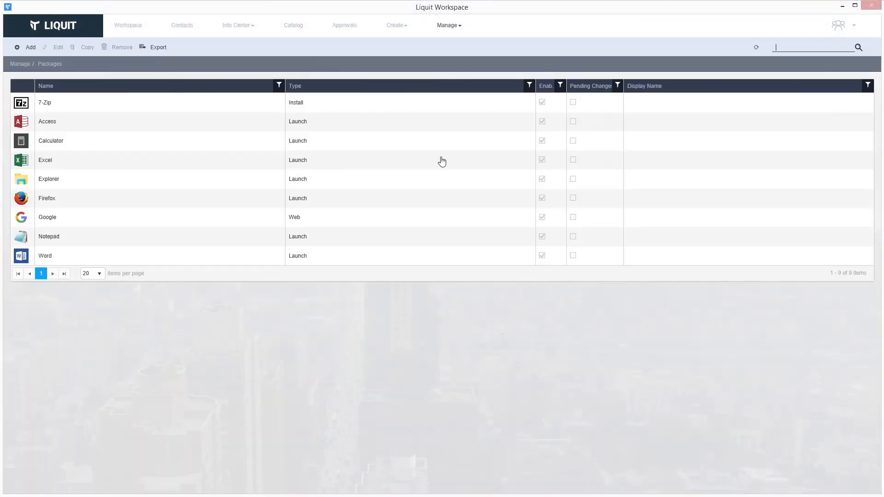
double_click(109, 251)
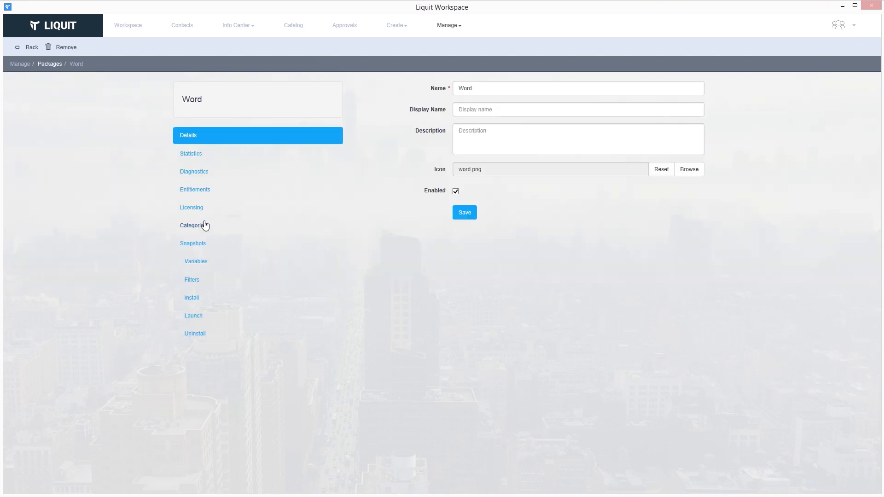
click(206, 194)
click(498, 87)
text(admi)
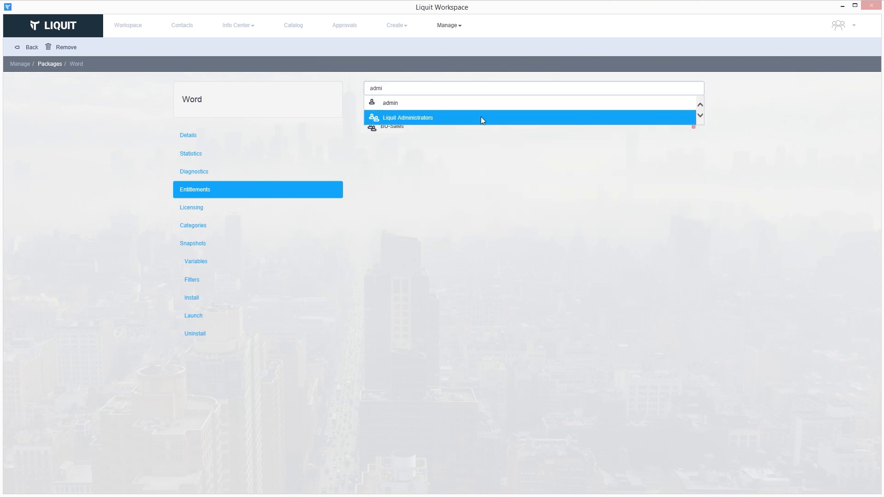
click(481, 118)
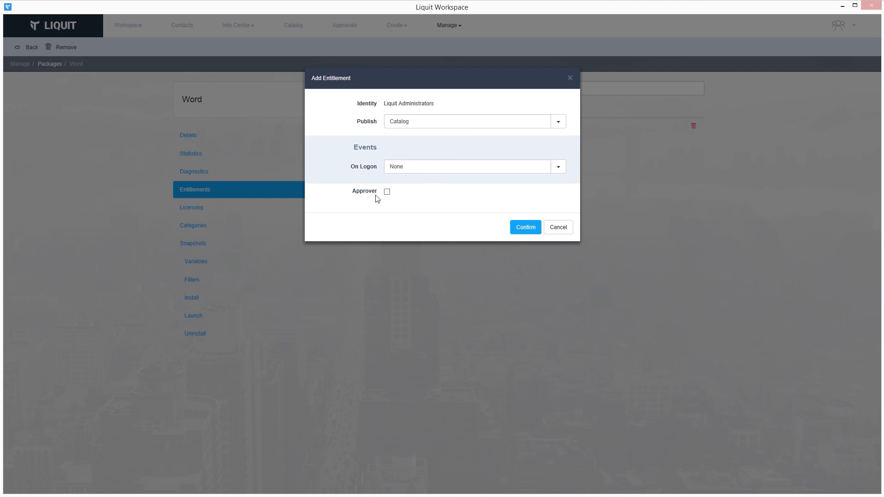
click(526, 227)
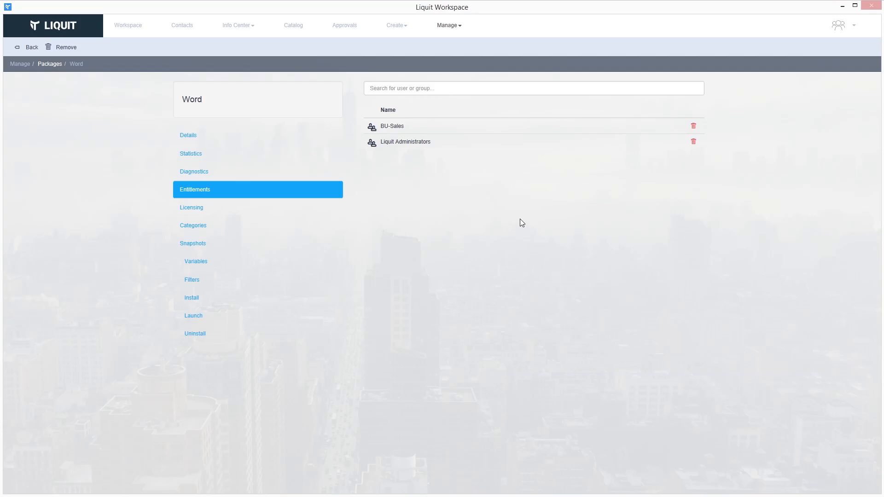
click(138, 29)
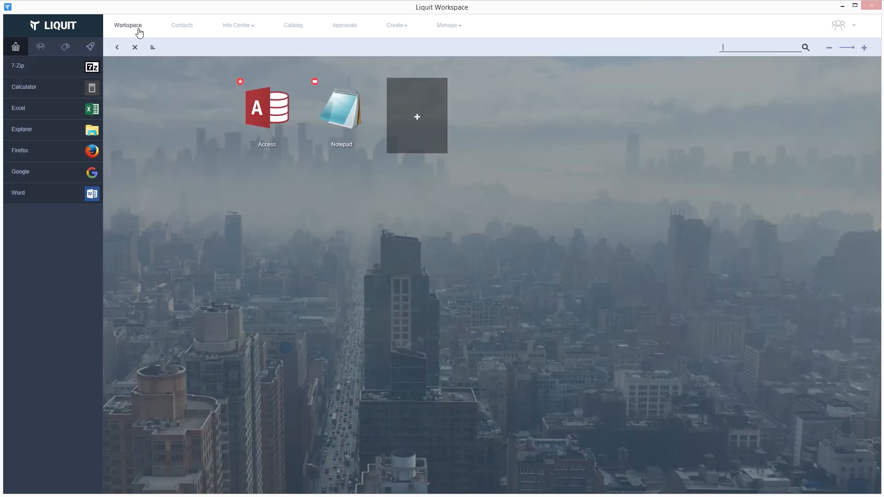
Drag Word to the first workspace tile and approve the pending Word request.
drag(59, 207, 265, 113)
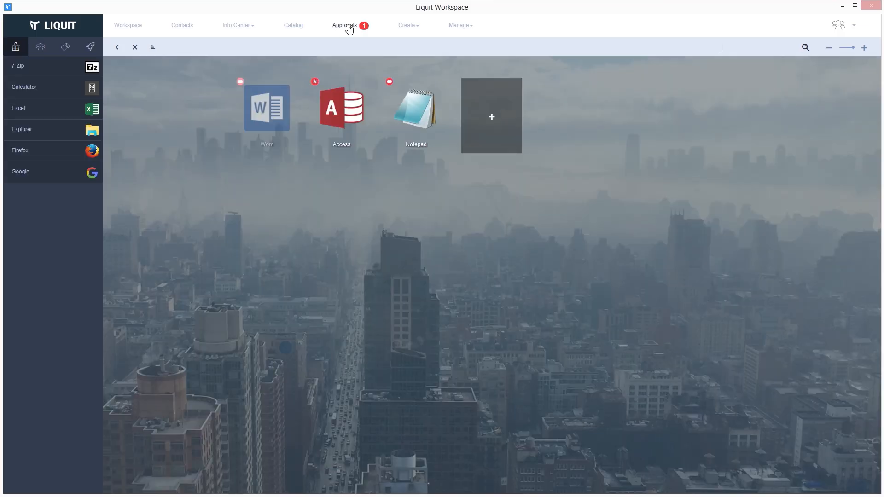
click(349, 28)
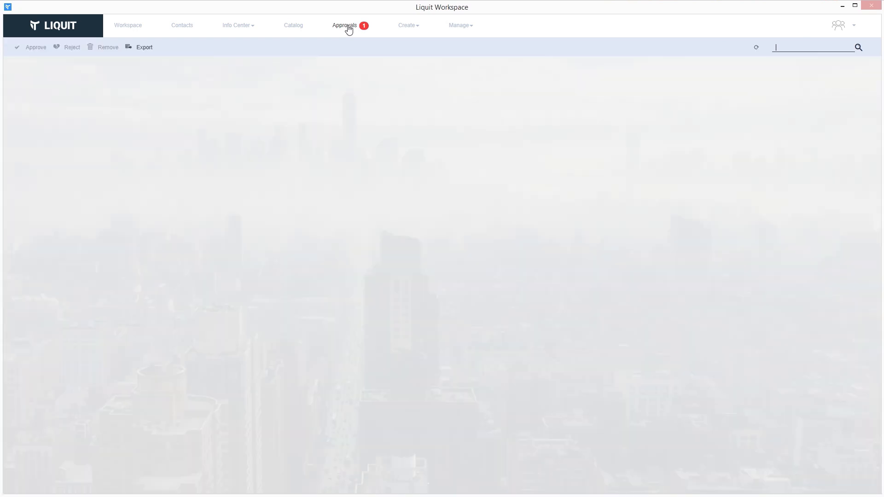
click(165, 87)
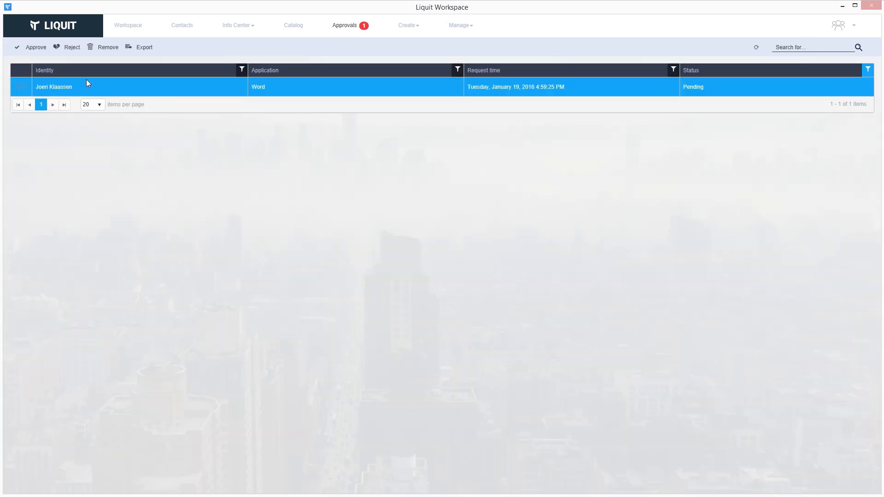
click(35, 47)
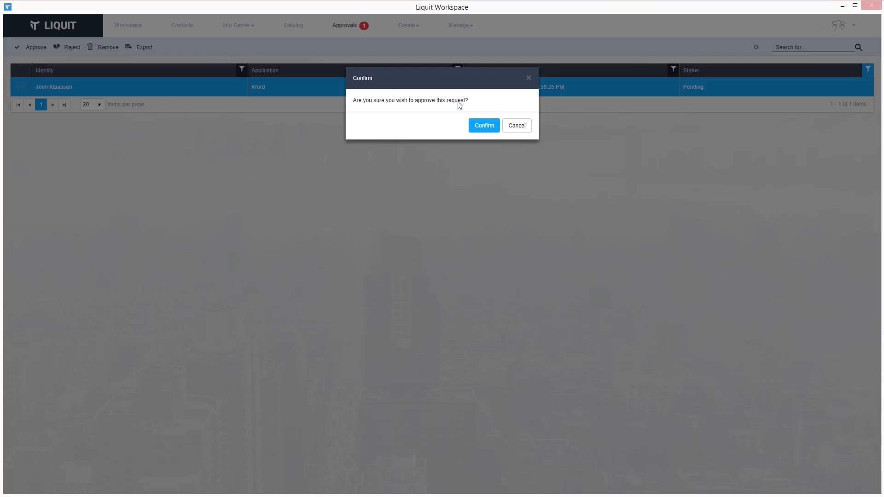
click(488, 126)
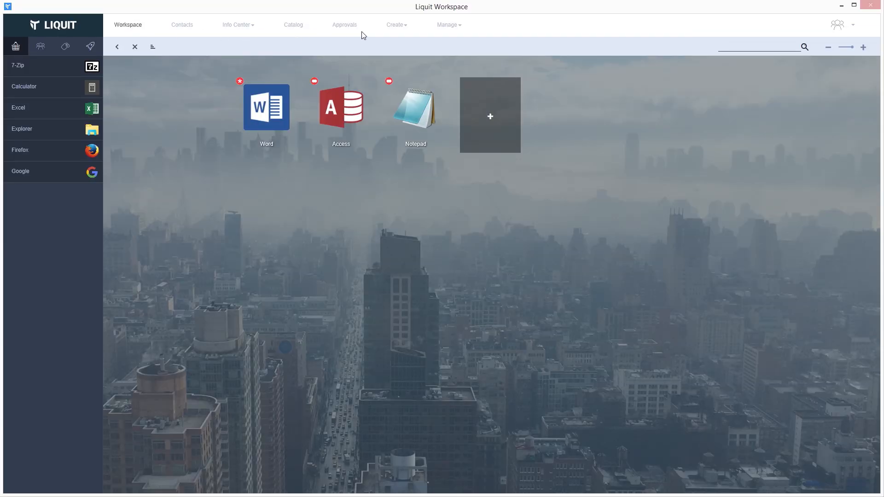
click(446, 25)
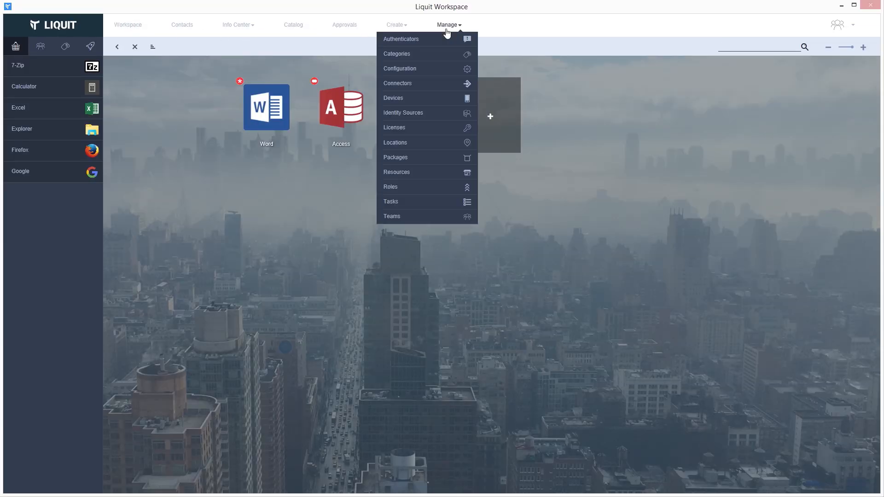
Change the portal logo colour to light blue (#4d9cd4) in Configuration and save.
click(446, 64)
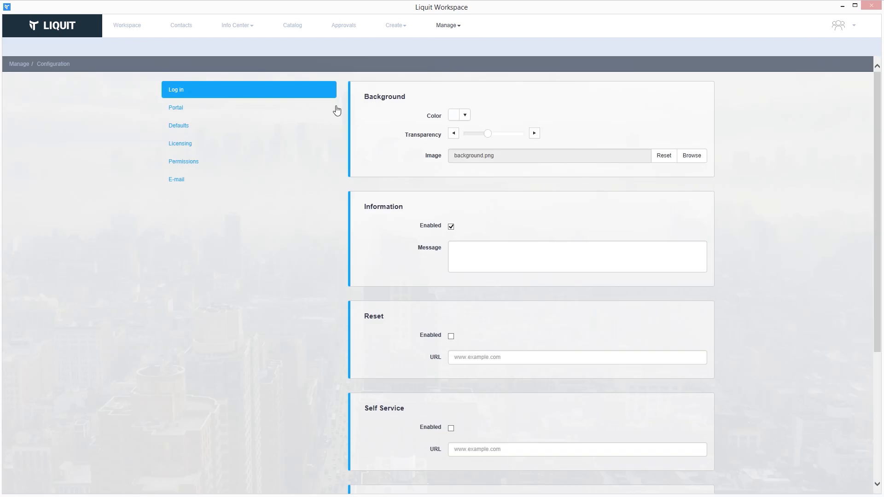
click(297, 110)
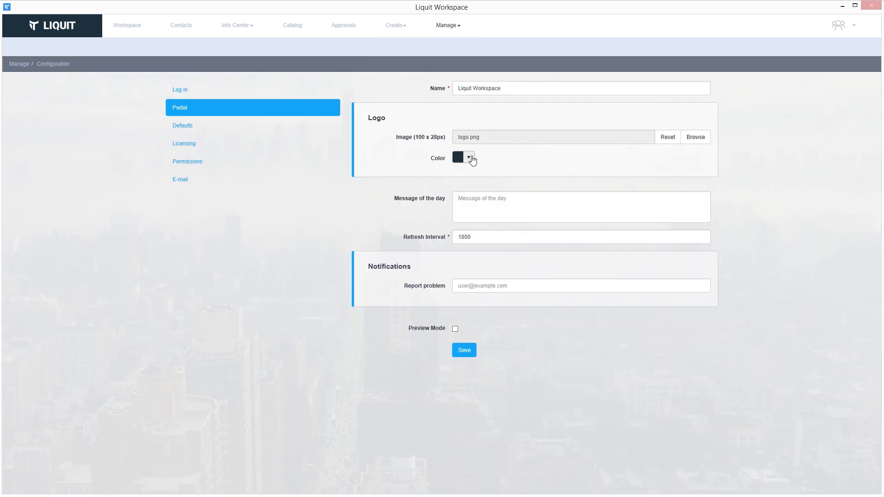
click(469, 158)
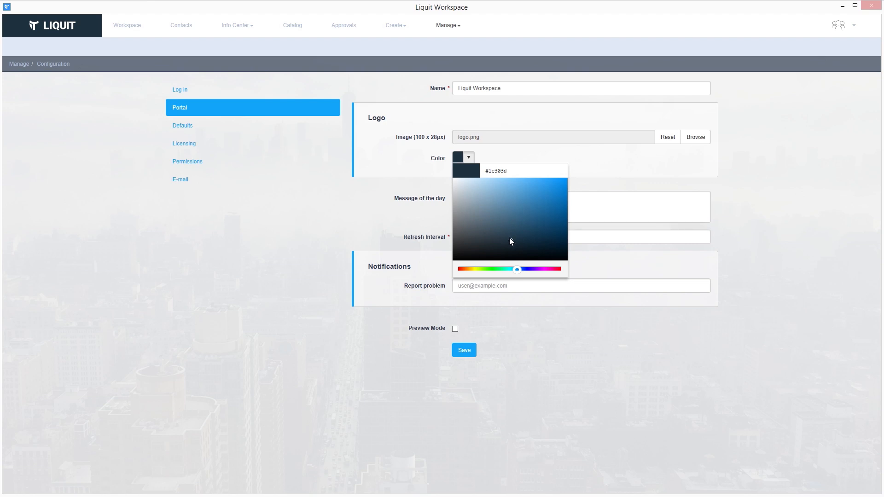
mouse_move(511, 244)
mouse_down()
mouse_move(512, 205)
mouse_move(526, 192)
mouse_up()
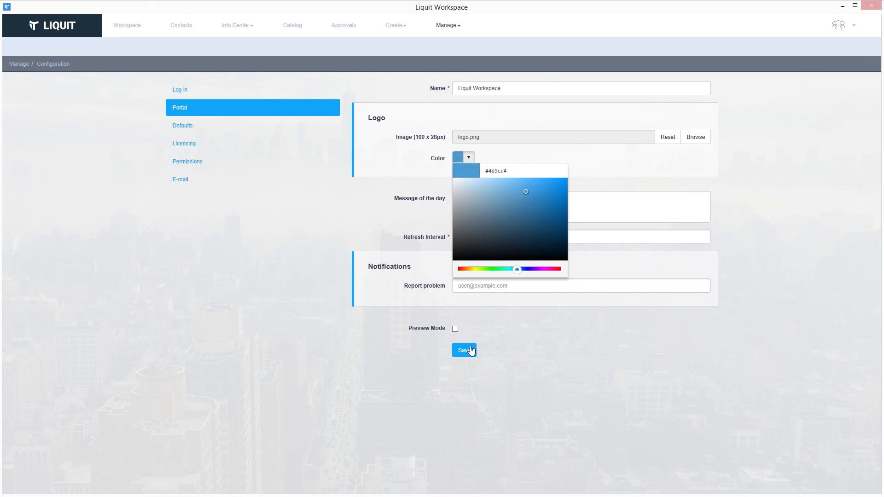
click(468, 354)
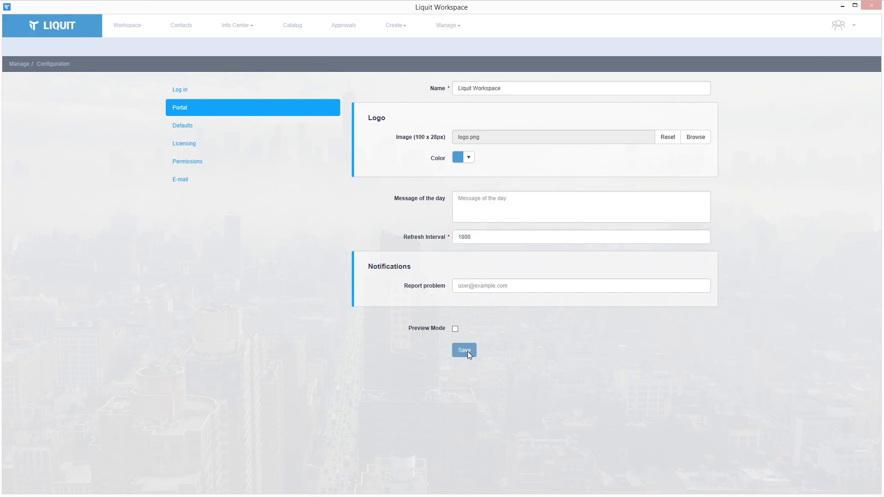
Set 1.jpg as the default background image and save, then open user Preferences.
click(224, 132)
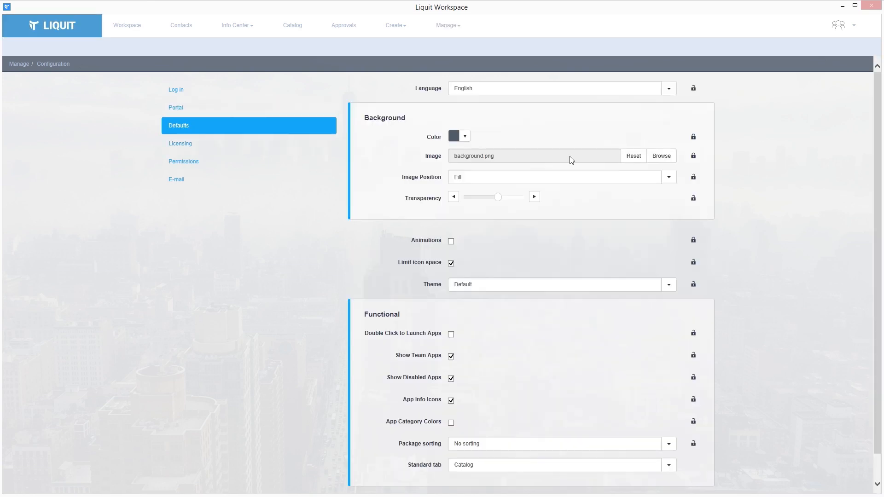
click(669, 161)
click(165, 82)
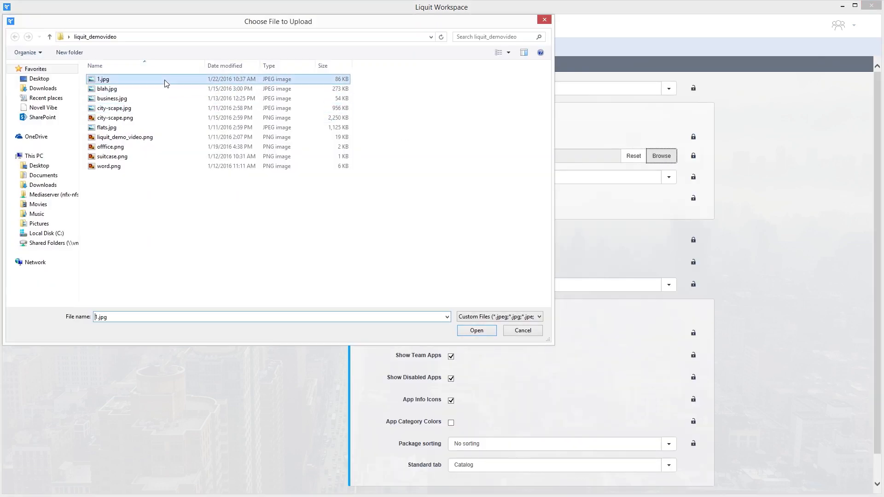
click(479, 329)
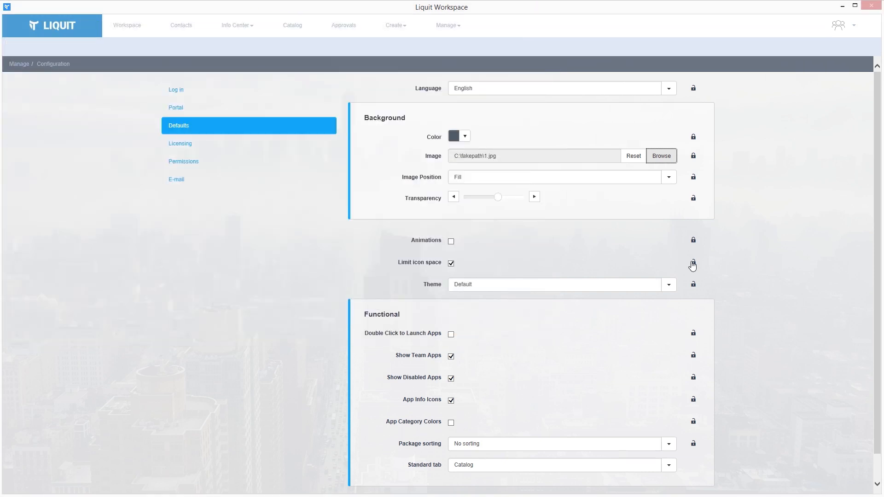
scroll(668, 271, down, 1)
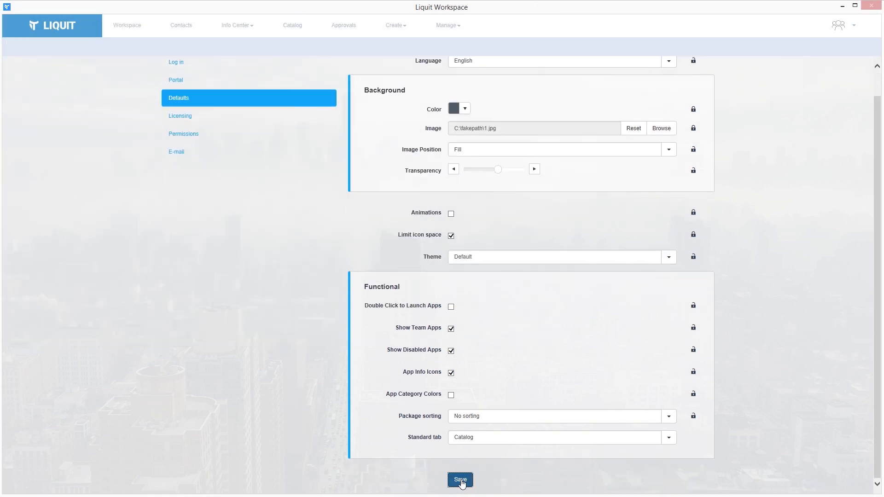
click(461, 481)
scroll(336, 208, up, 1)
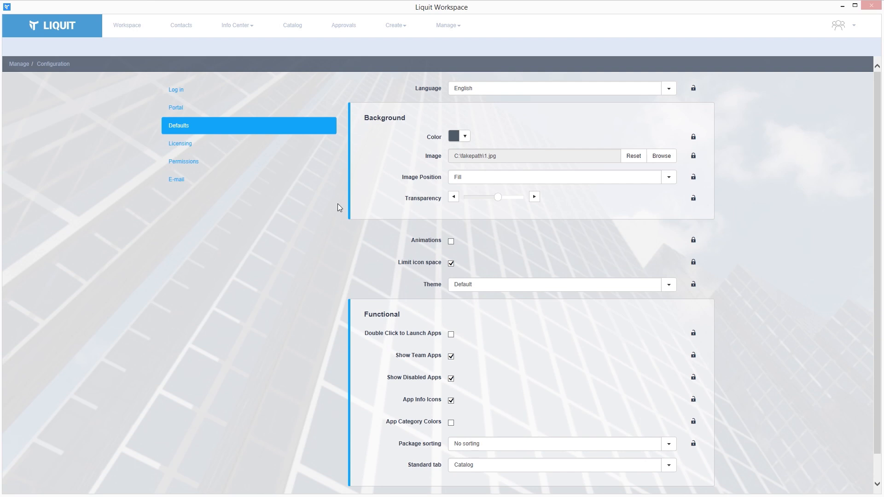
click(854, 26)
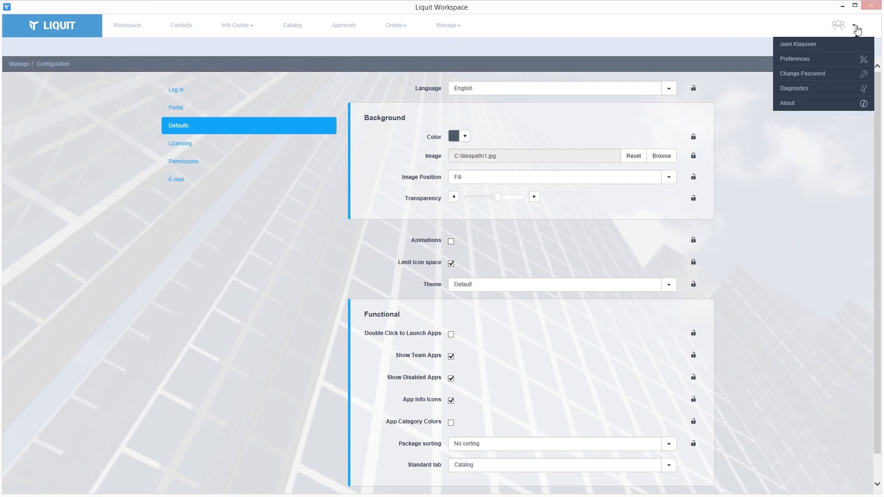
click(836, 60)
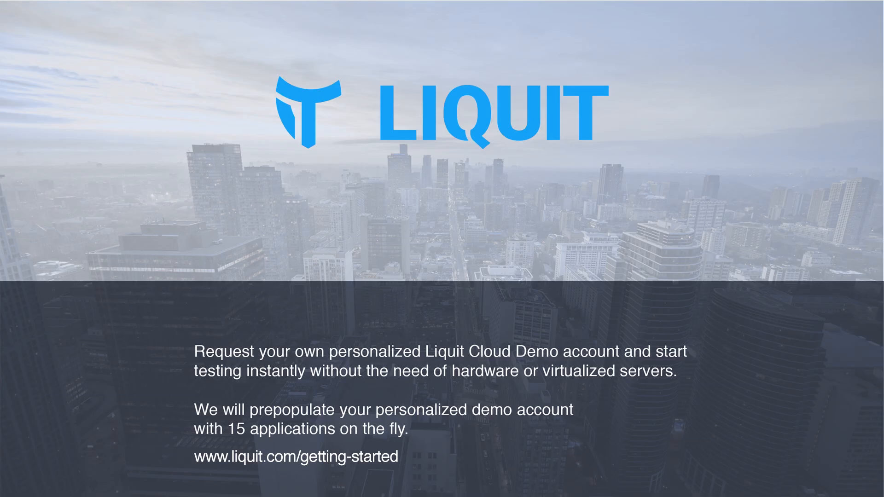